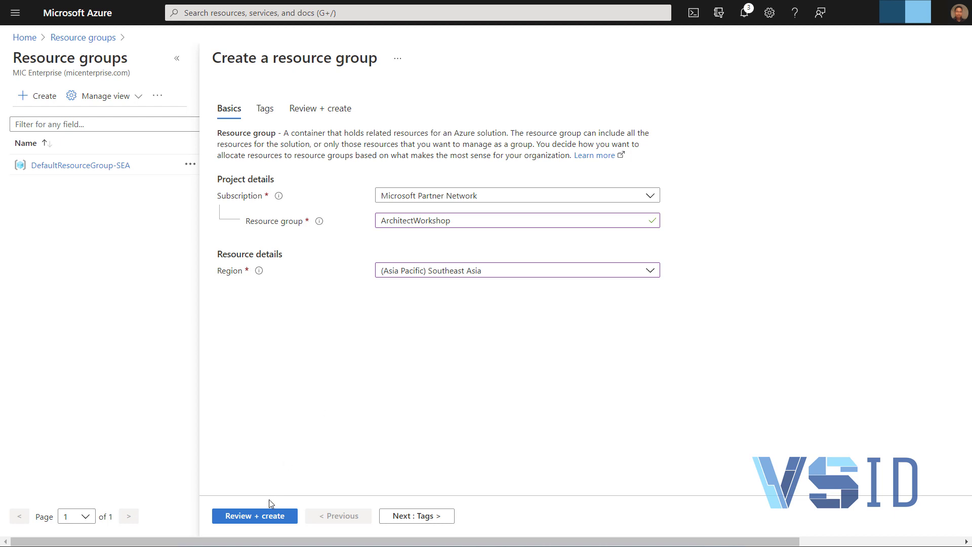
Add a tag named Key with the value Workshop to the new resource group.
left_click(269, 515)
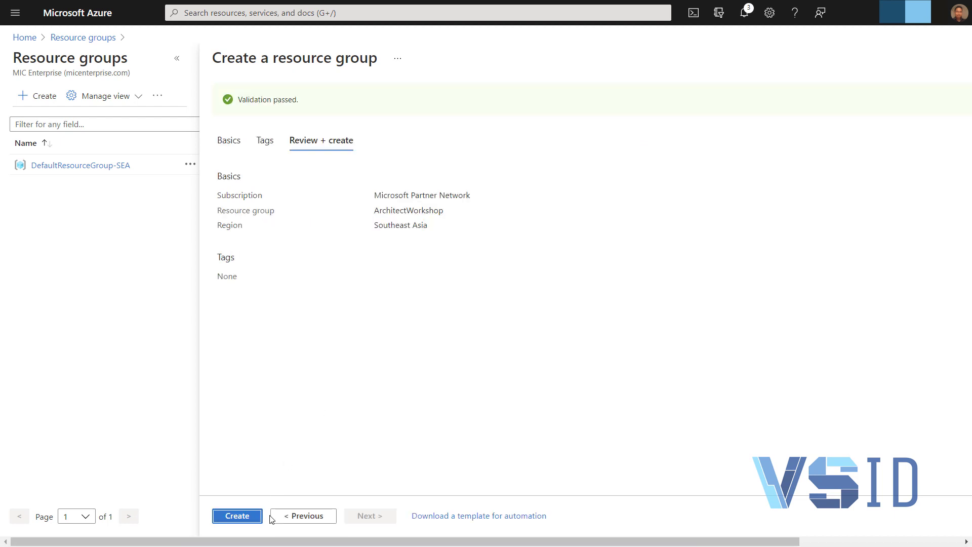
left_click(297, 515)
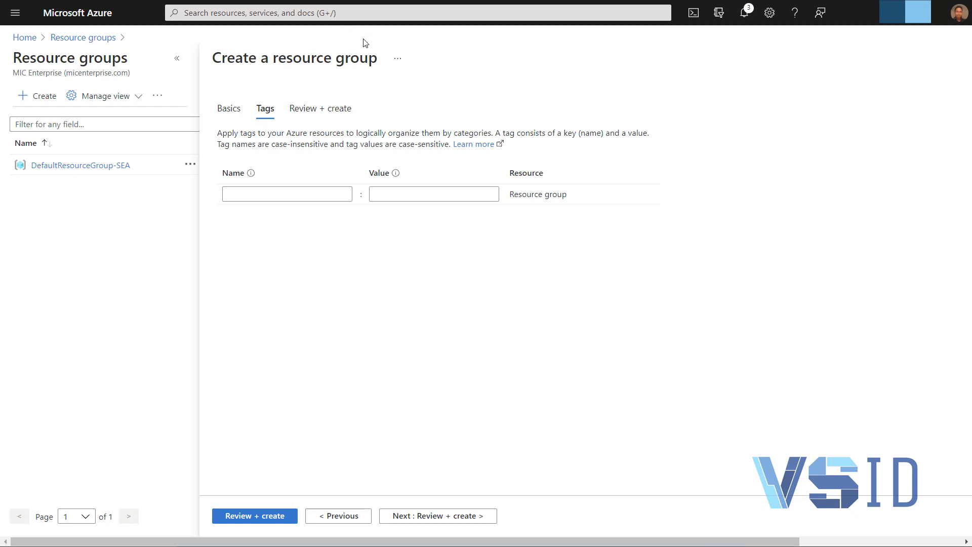
left_click(268, 196)
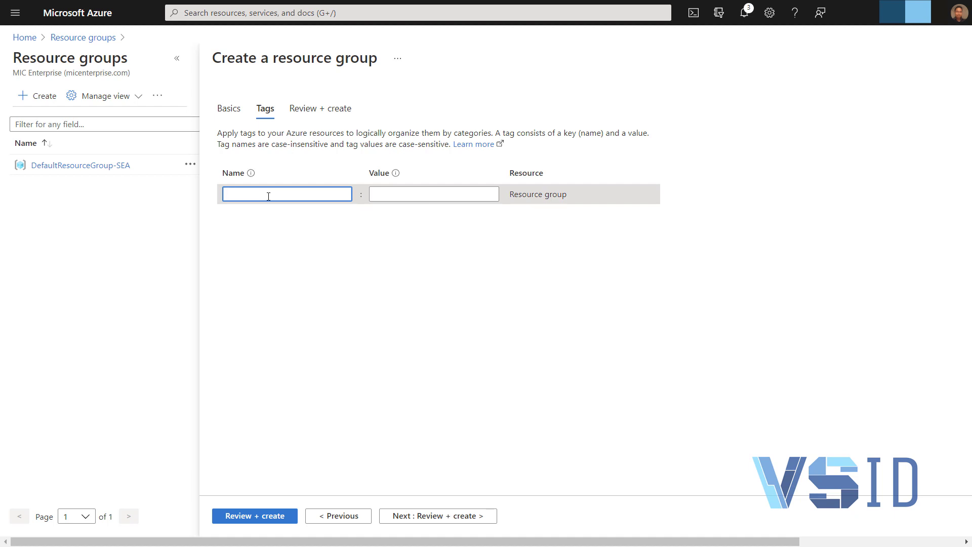
type("Key")
key("Tab")
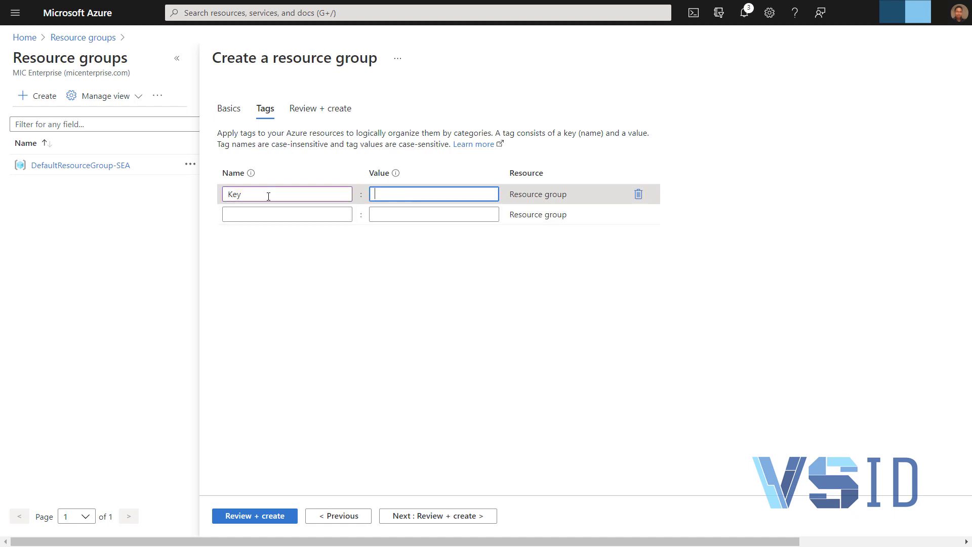
type("Wor")
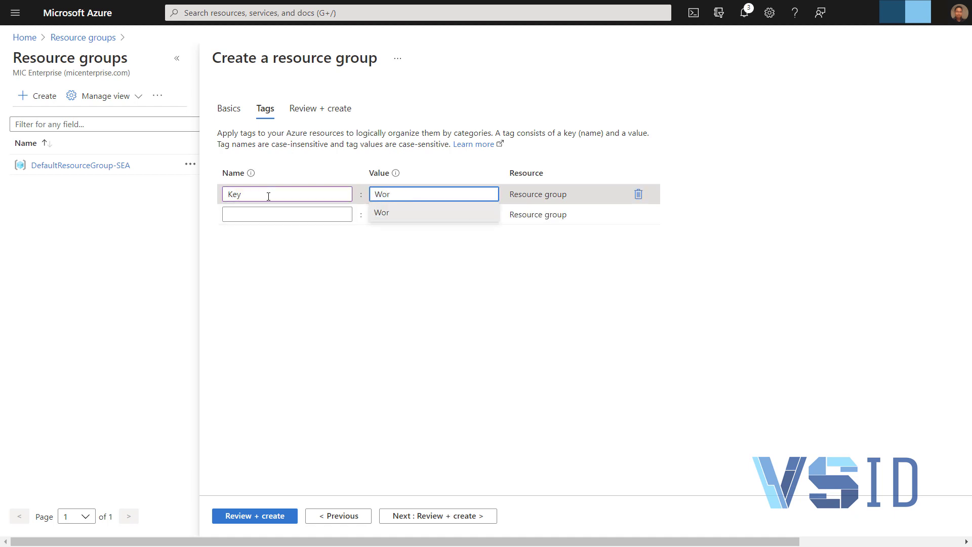
type("kshop")
left_click(250, 190)
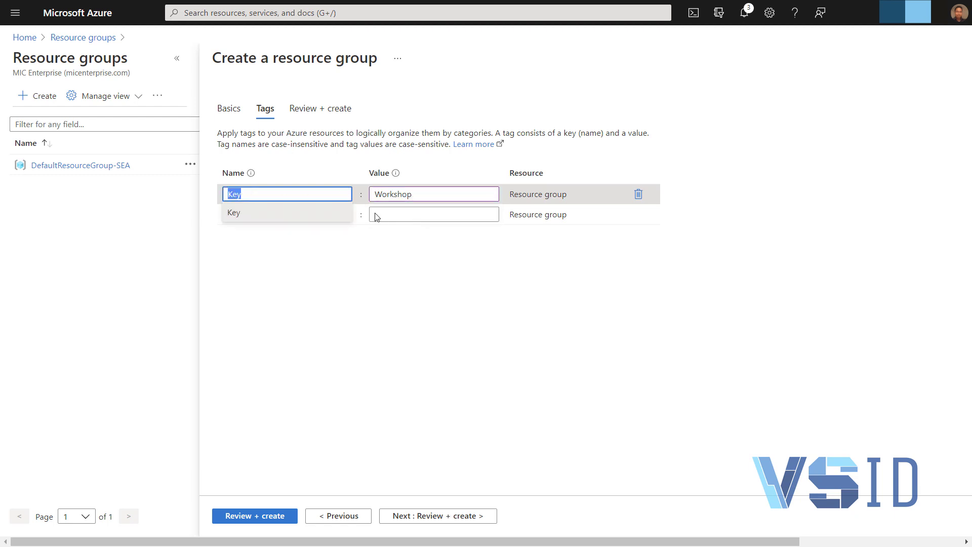
left_click(420, 266)
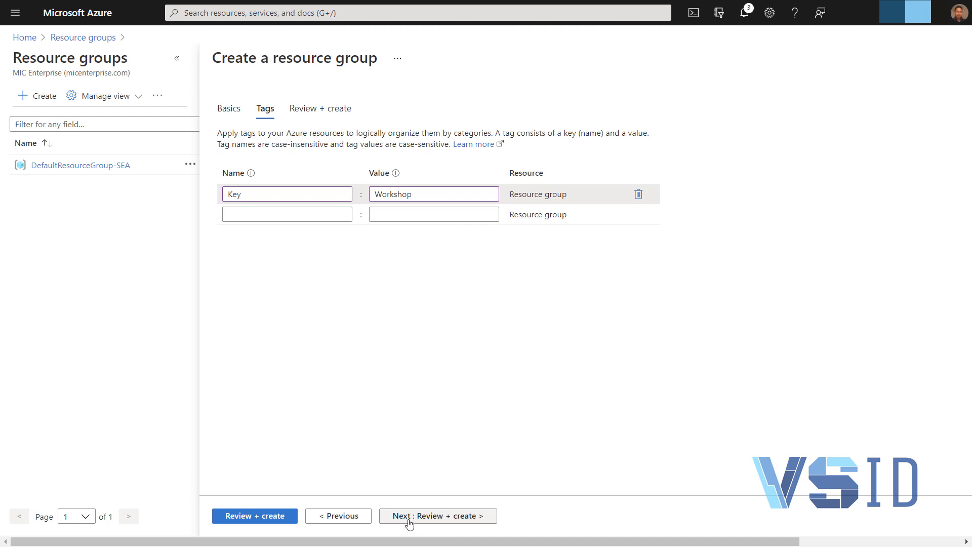
Review and create the ArchitectWorkshop resource group, and open it from the resource group list.
left_click(281, 516)
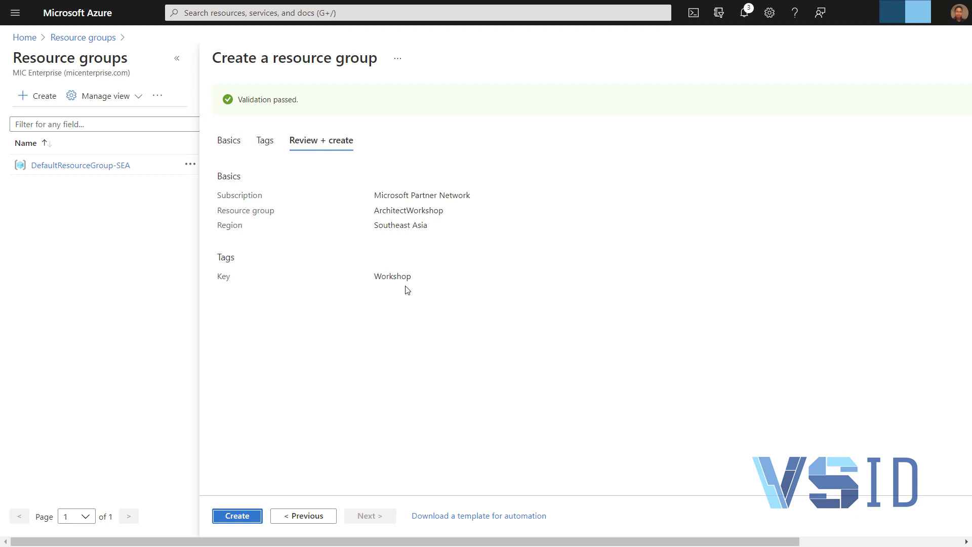
left_click(237, 516)
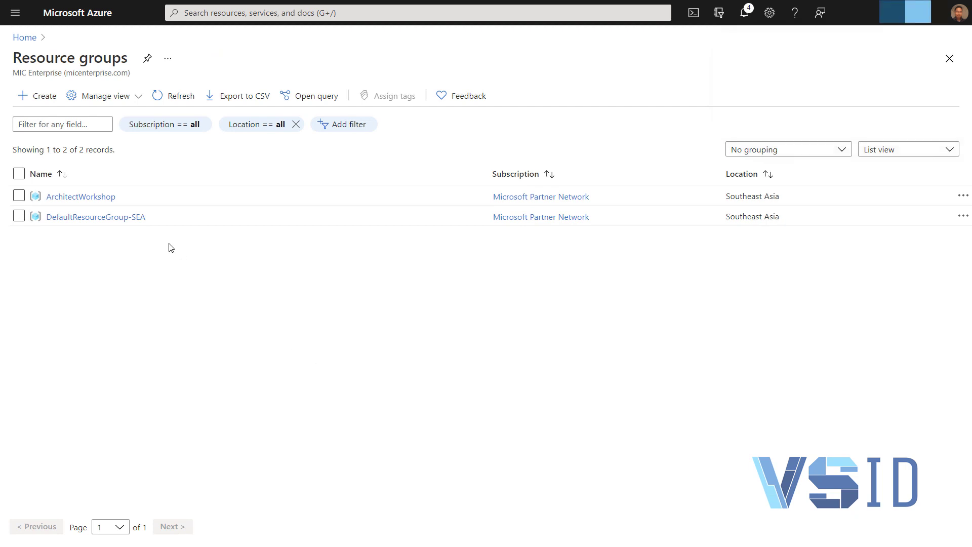
left_click(101, 198)
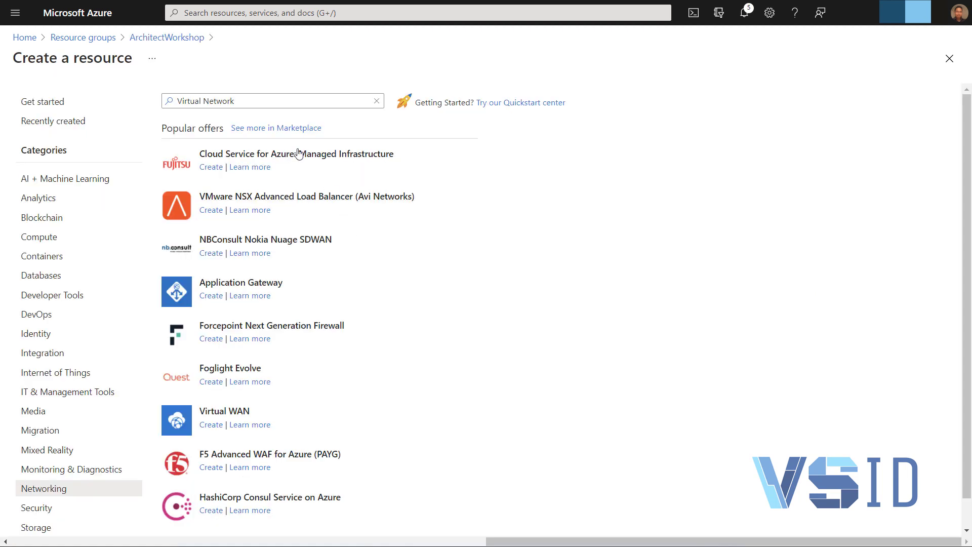
Search the marketplace for Virtual Network and start creating one named ScalableWebVN, proceeding to its IP address settings.
left_click(264, 103)
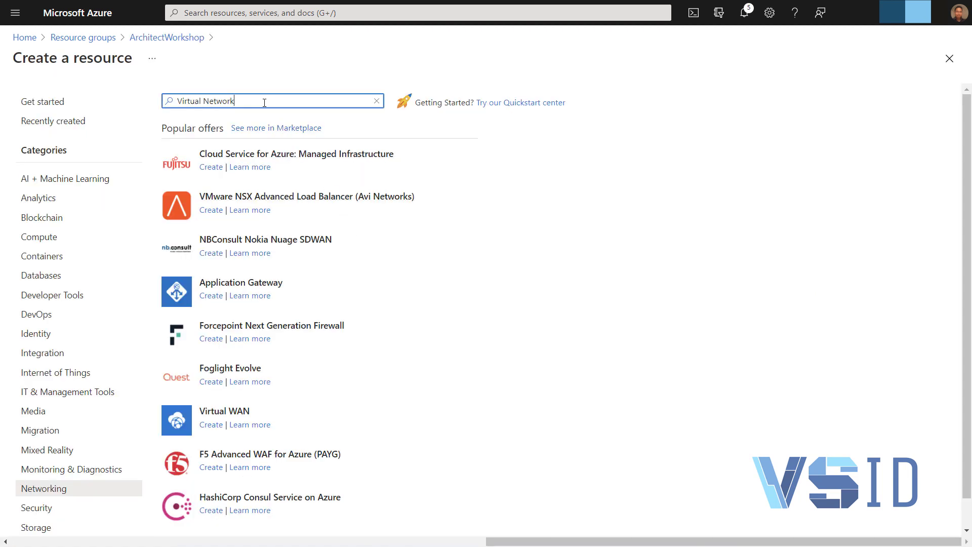
key("Return")
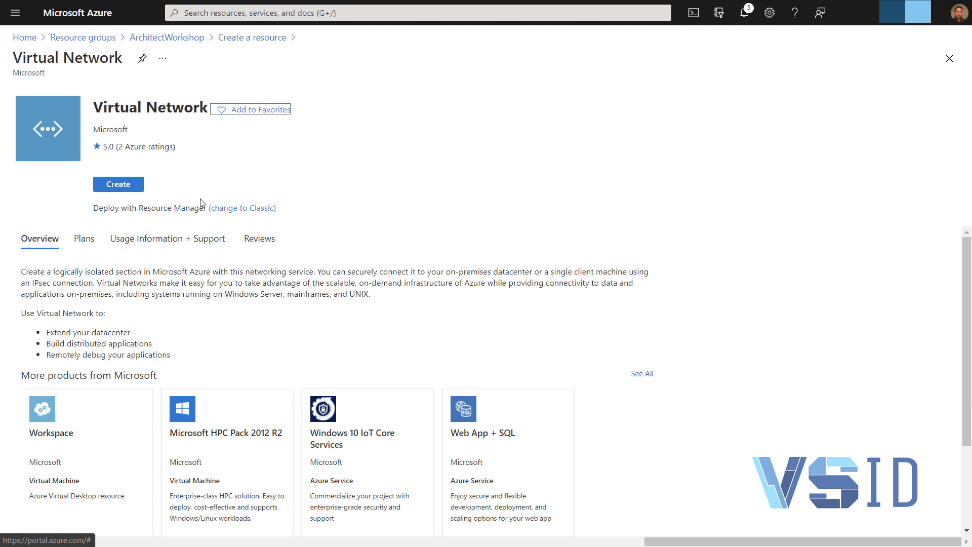
left_click(130, 188)
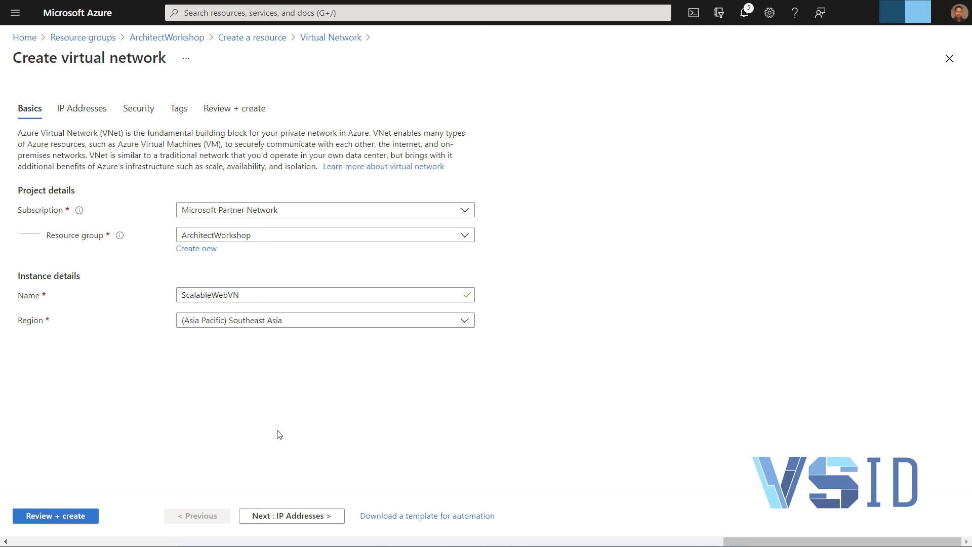
left_click(291, 516)
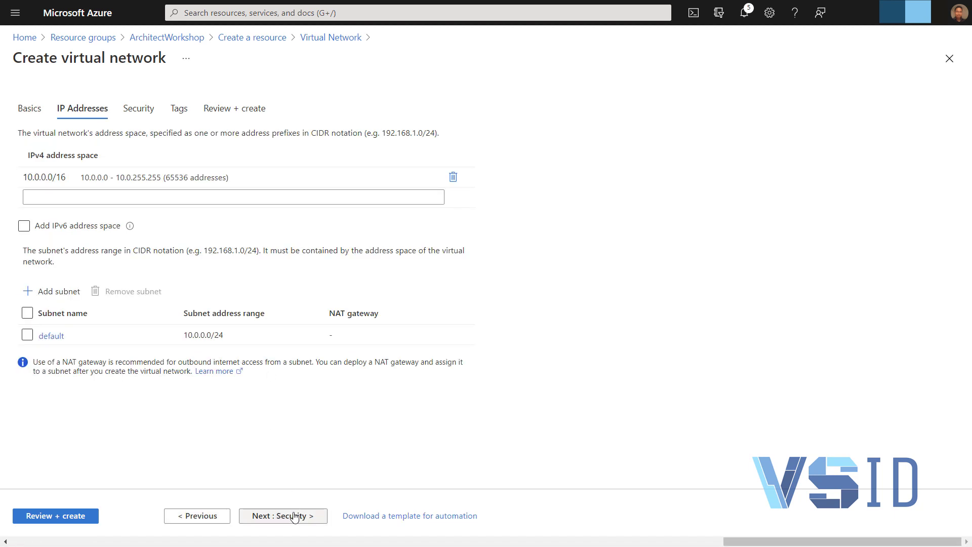
Remove the default subnet from the new virtual network.
left_click(65, 178)
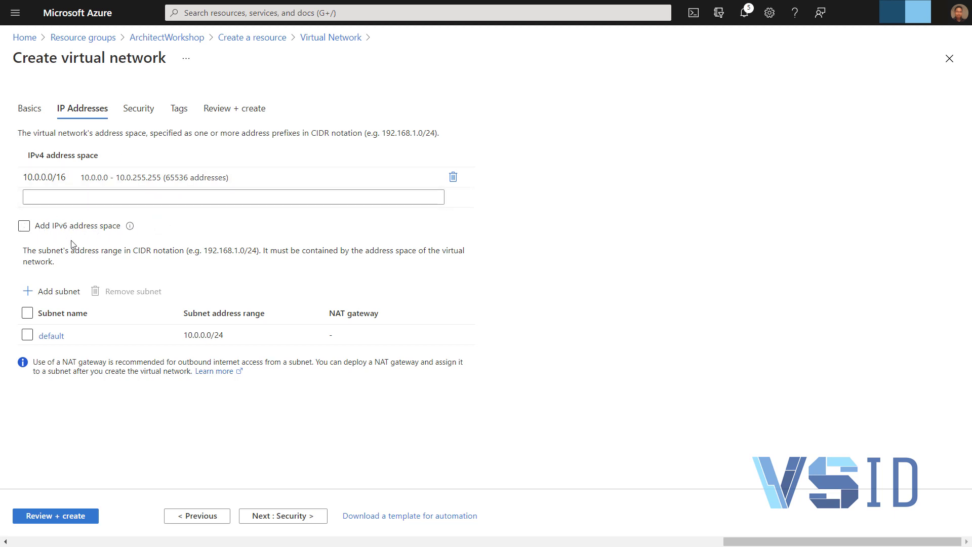
left_click(29, 231)
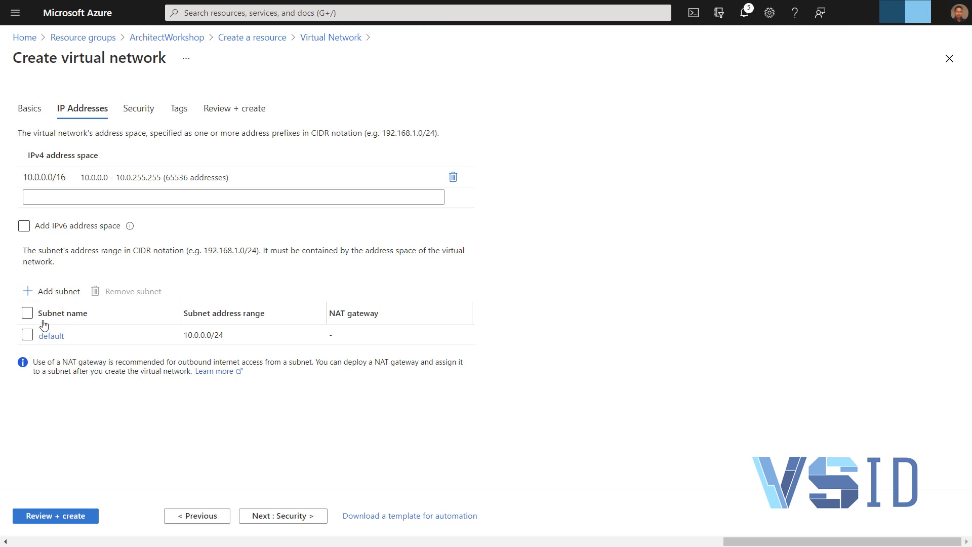
left_click(29, 314)
left_click(28, 313)
left_click(114, 295)
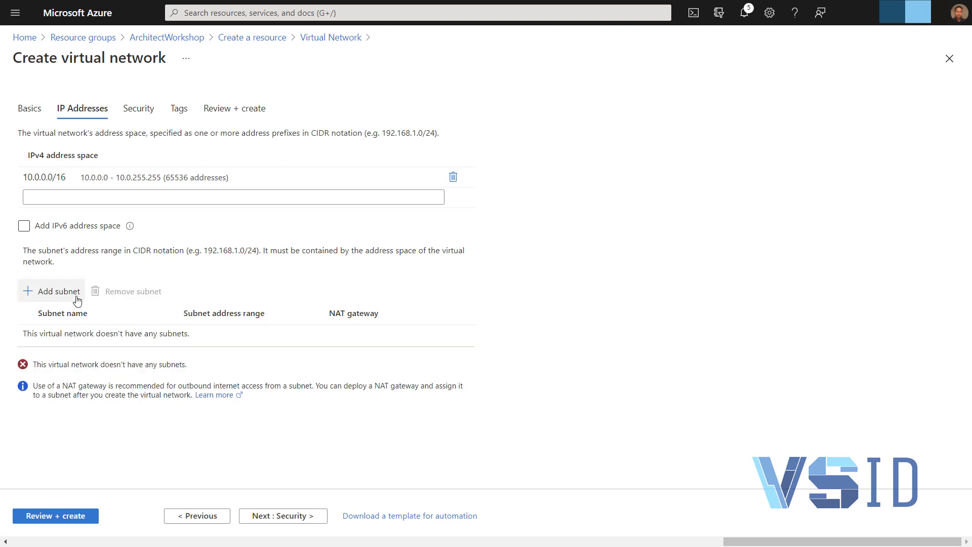
Add a subnet named Public with the address range 10.0.0.0/24 to the virtual network.
left_click(64, 296)
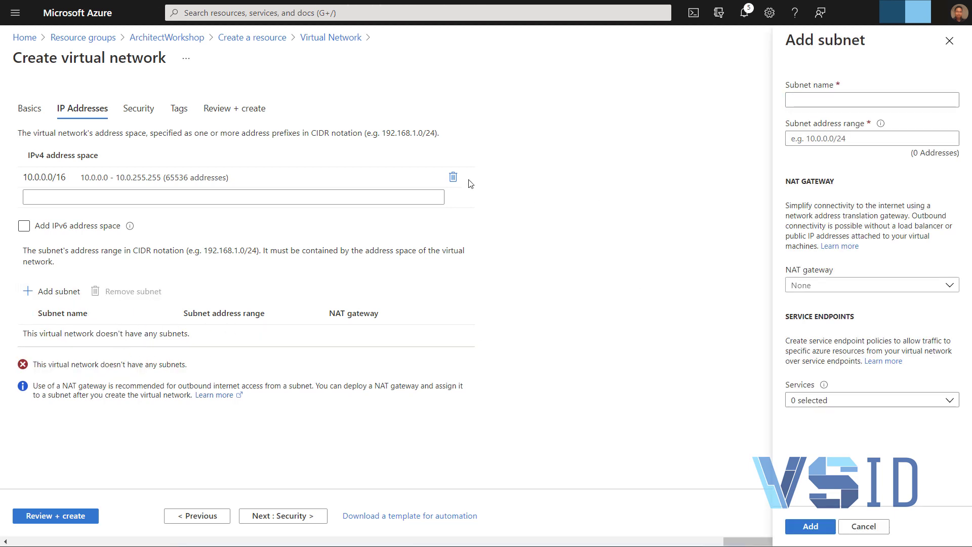
left_click(812, 98)
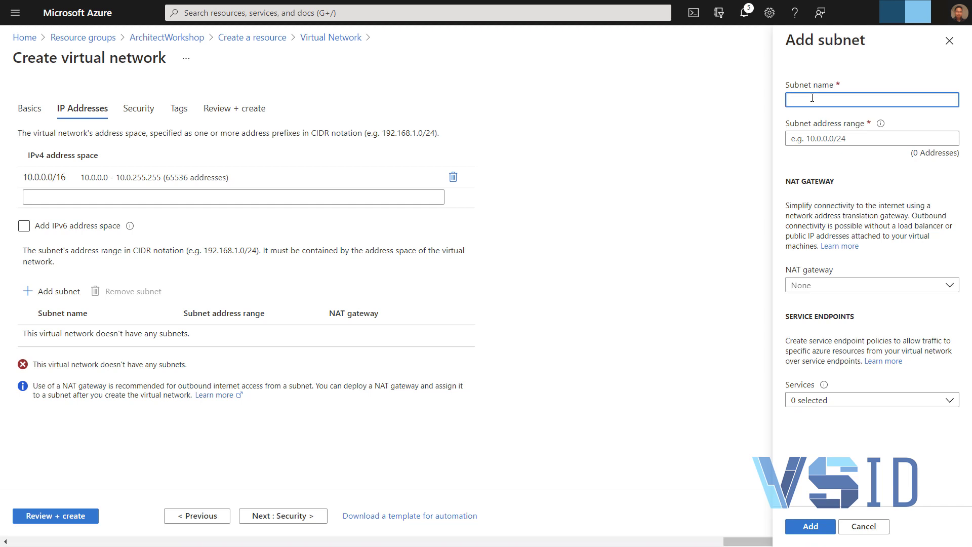
type("Public")
left_click(951, 286)
left_click(951, 286)
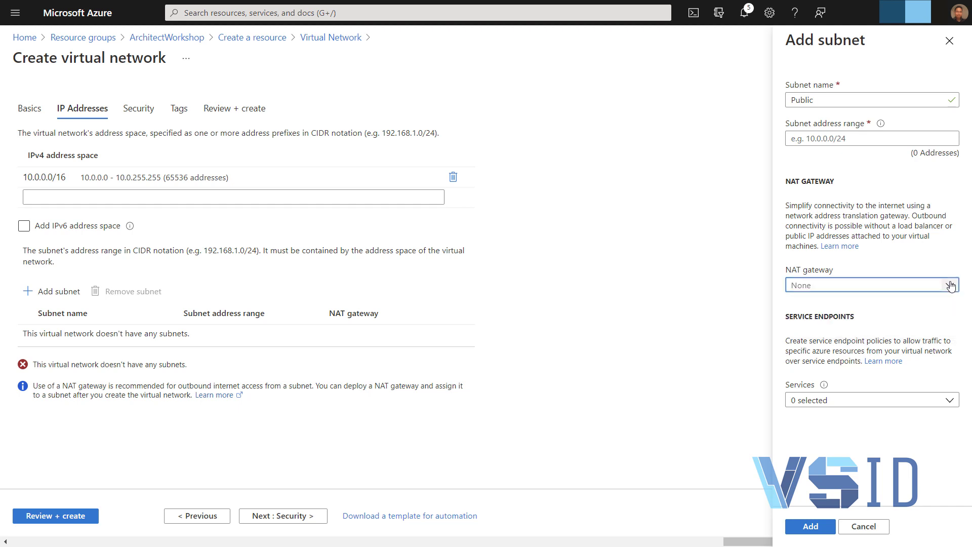
left_click(811, 527)
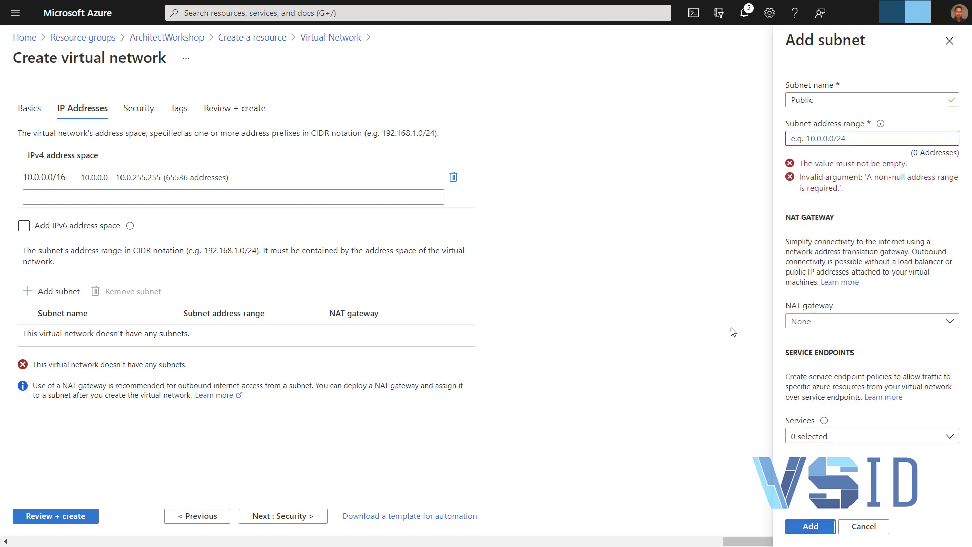
left_click(855, 139)
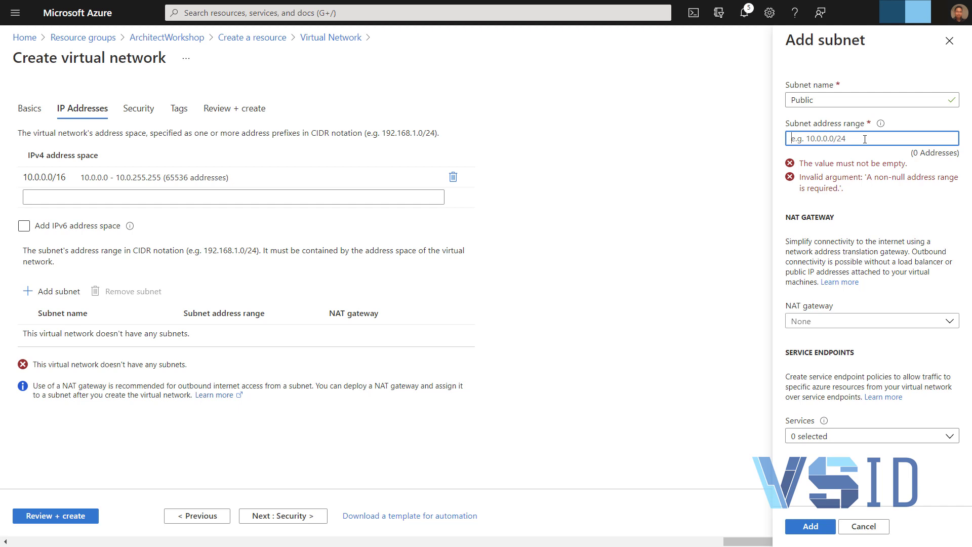
type("10.0.0.0")
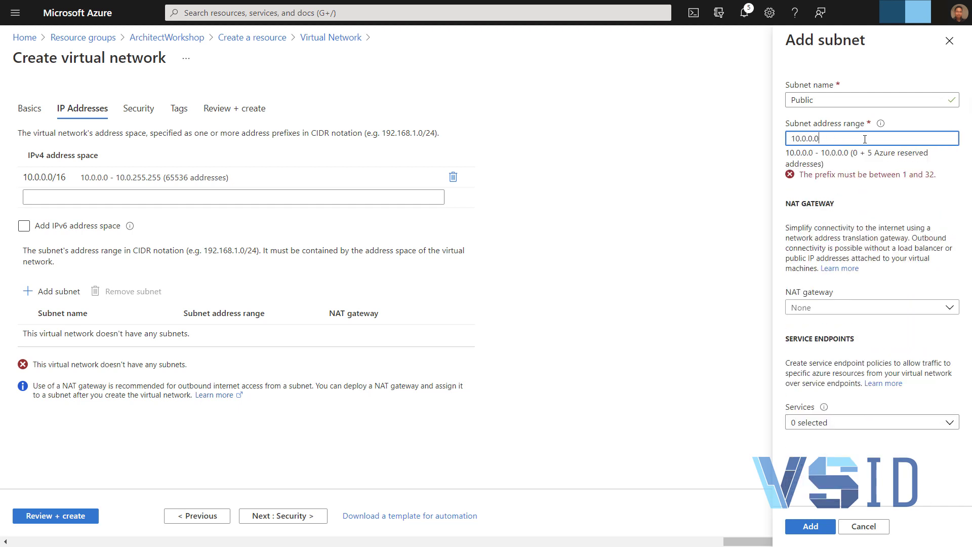
type("/24")
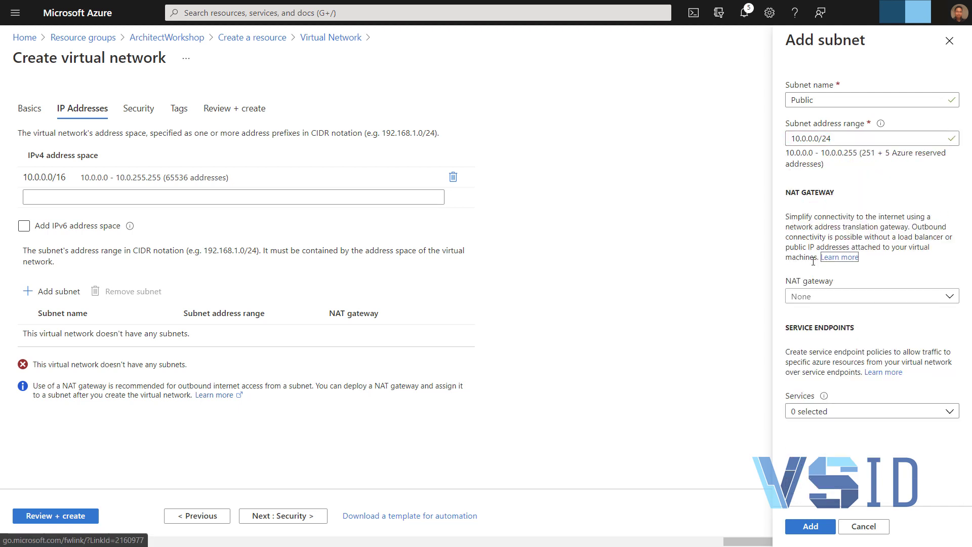
left_click(805, 526)
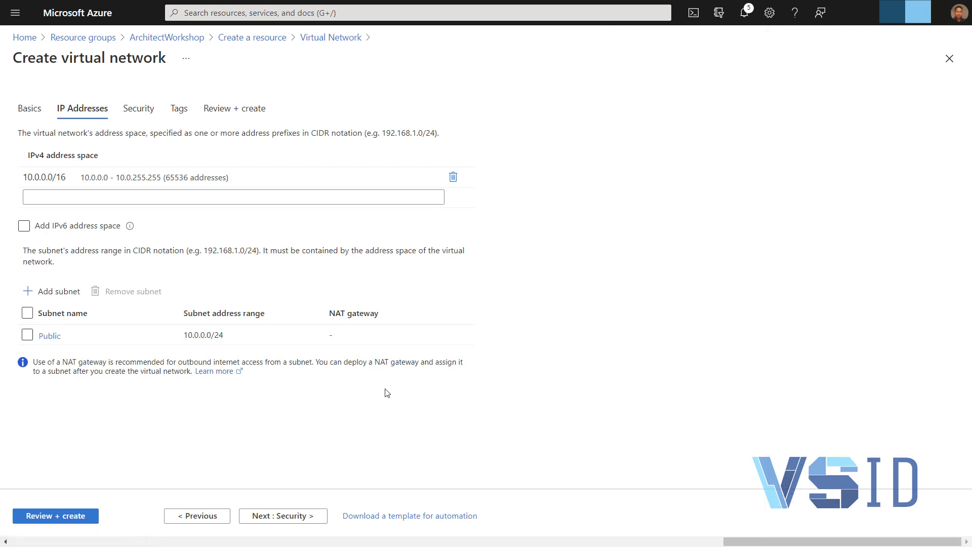
Add a subnet named Private with the address range 10.0.1.0/24 to the virtual network.
left_click(50, 291)
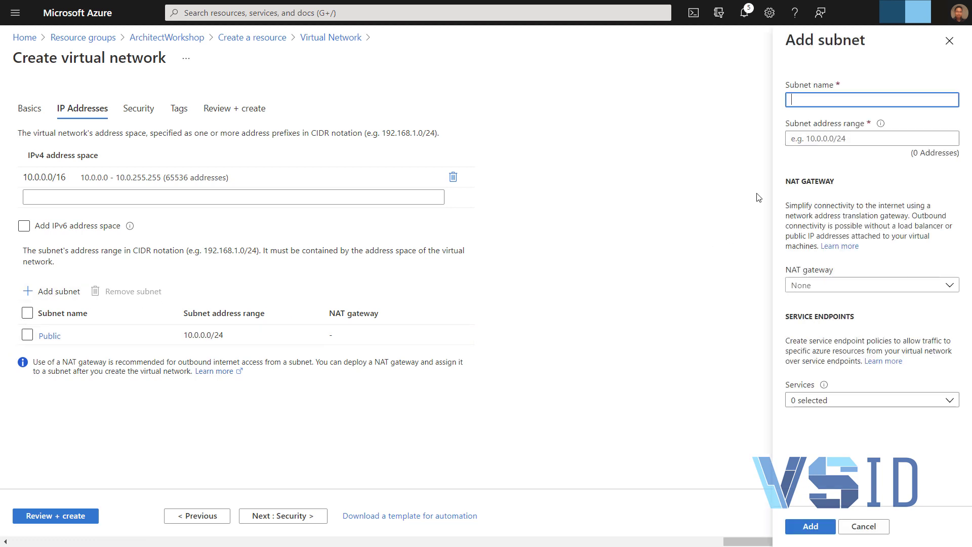
type("Private")
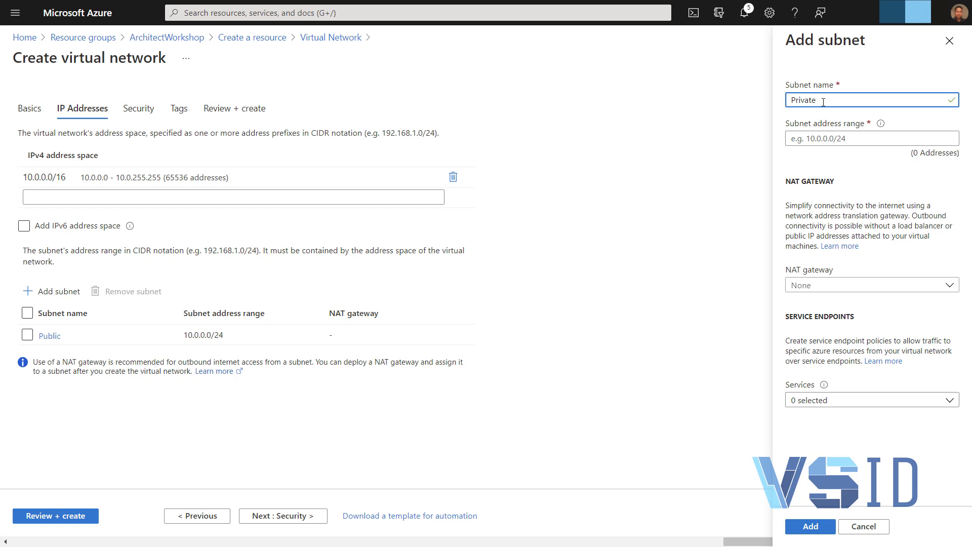
left_click(835, 141)
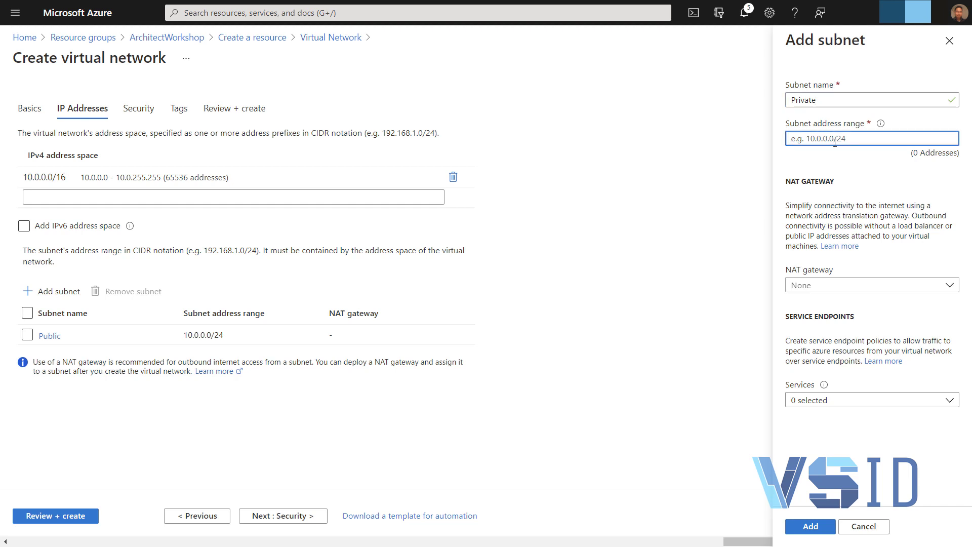
type("10.0.1.0")
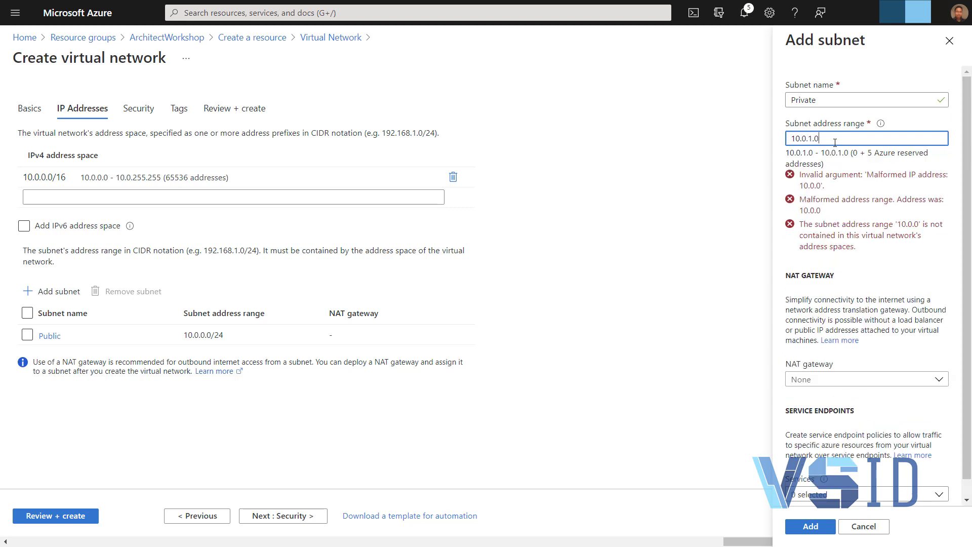
type("/24")
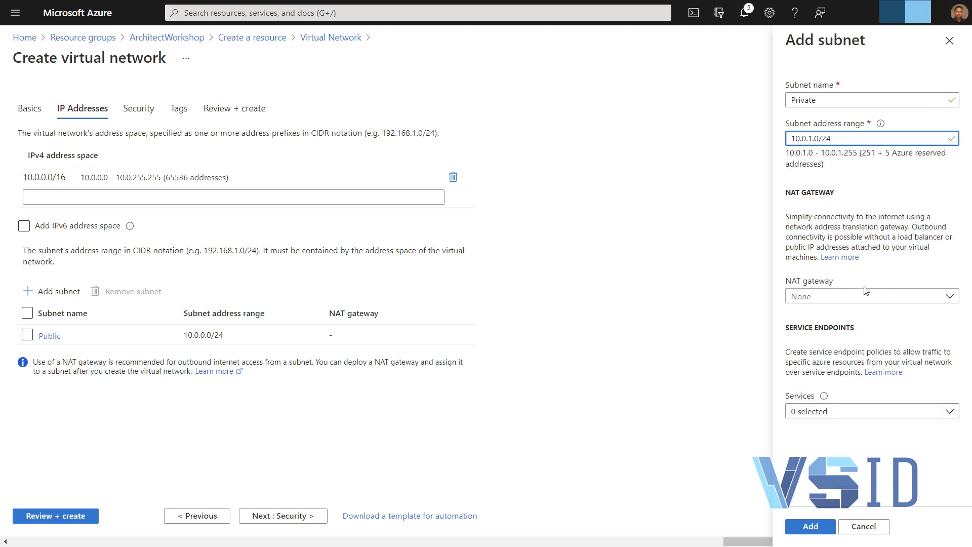
left_click(866, 298)
left_click(865, 299)
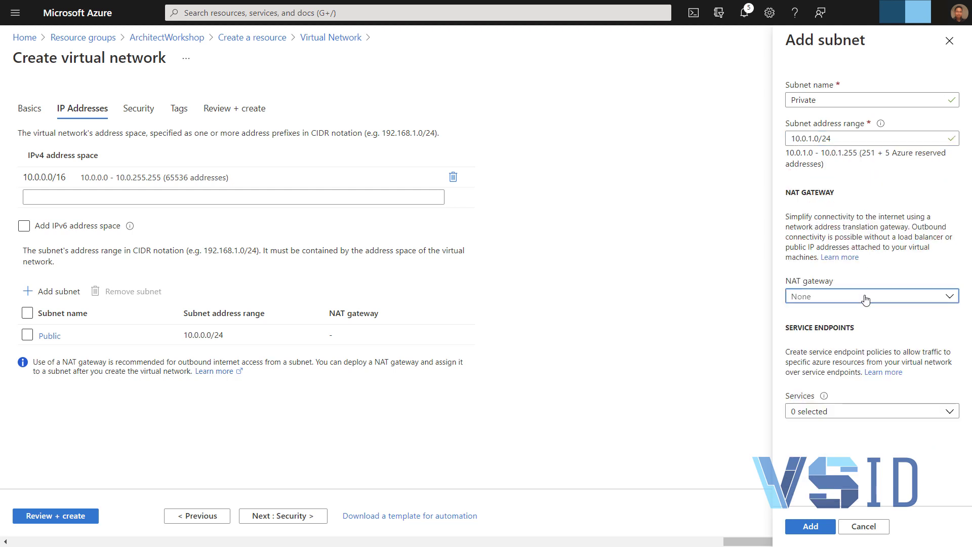
left_click(809, 526)
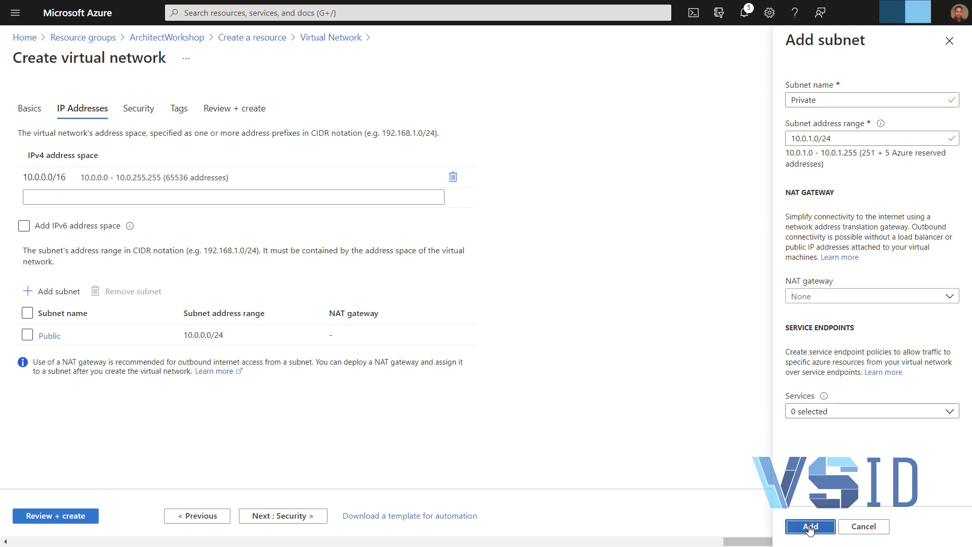
Open the Public subnet for editing and look through its available service endpoints and NAT gateway options.
left_click(50, 337)
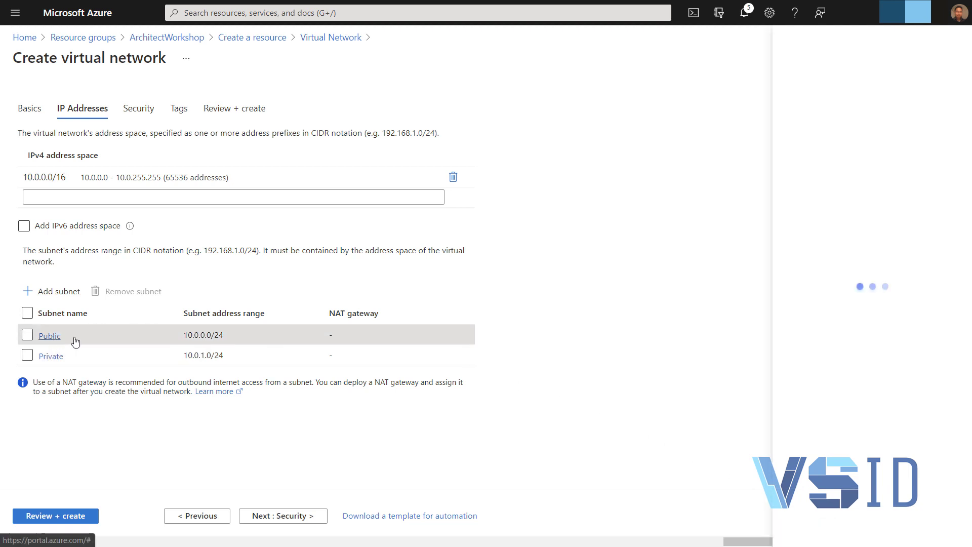
left_click(848, 412)
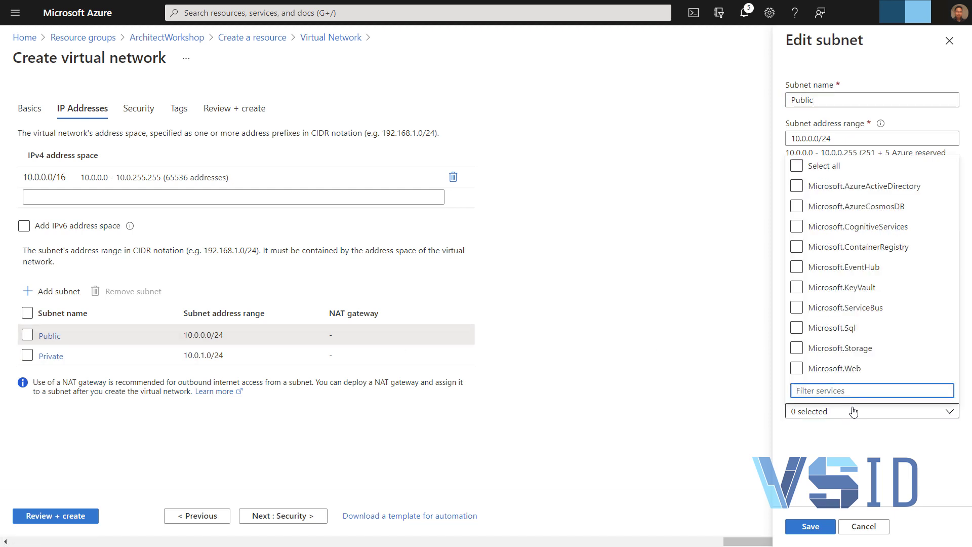
left_click(865, 286)
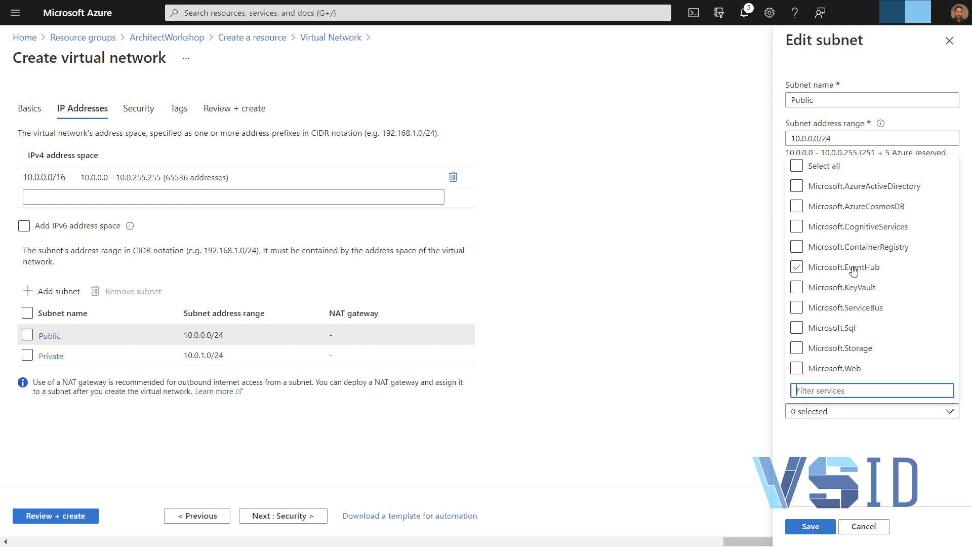
left_click(705, 336)
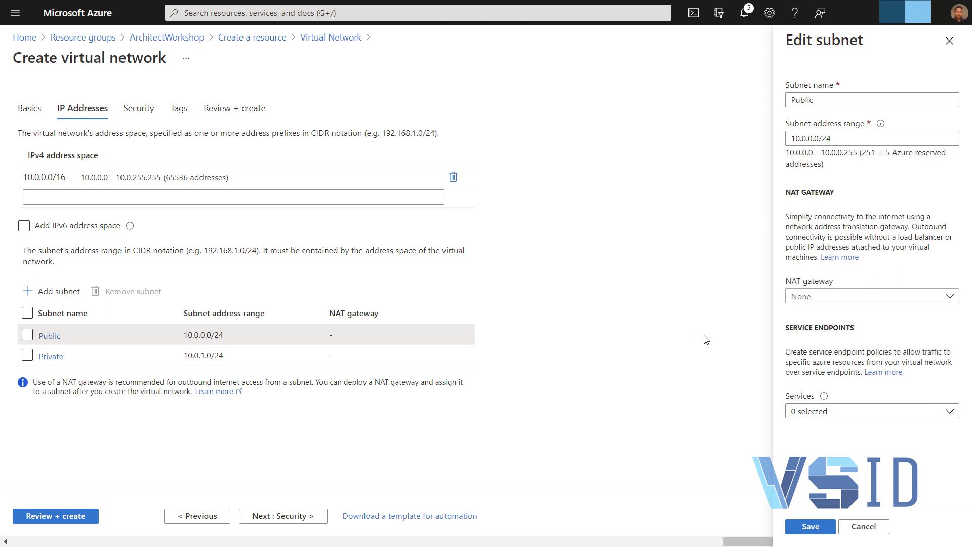
left_click(825, 297)
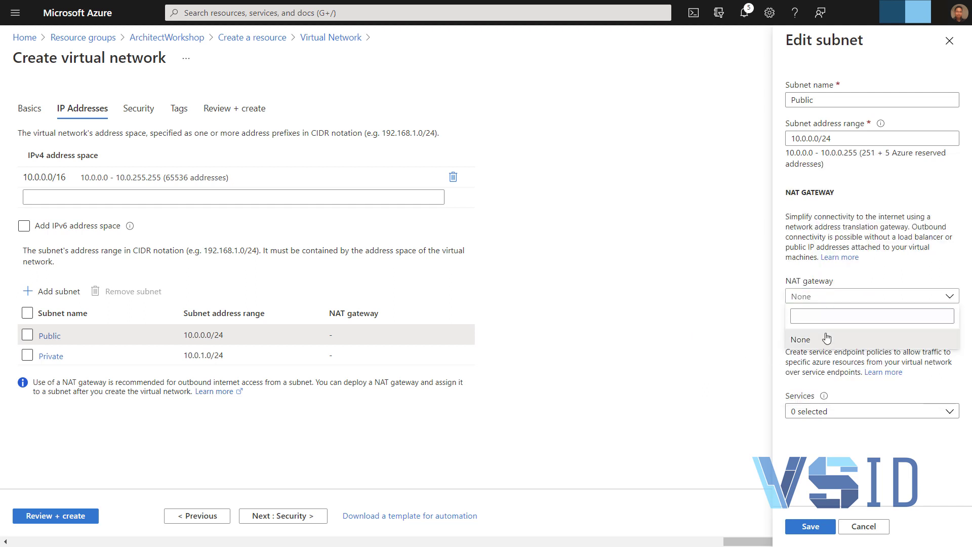
left_click(828, 338)
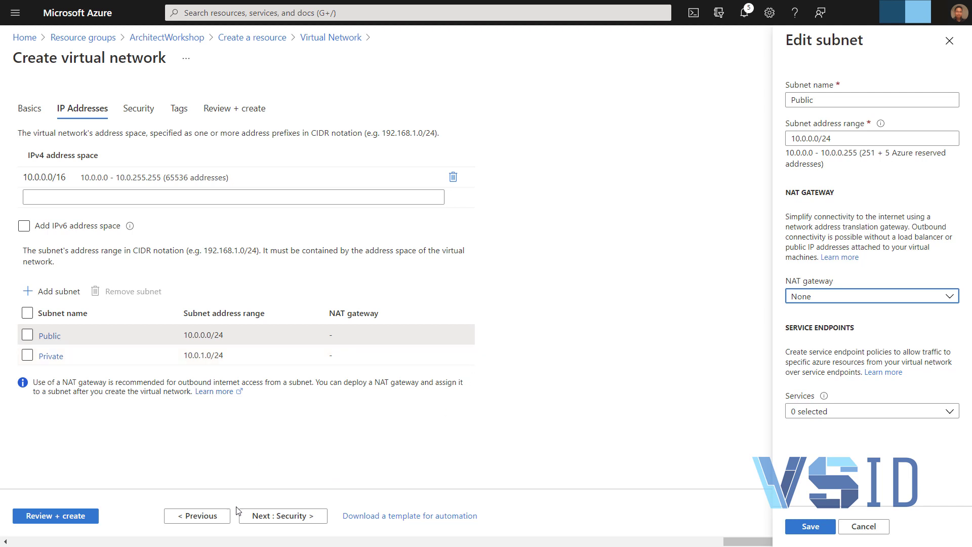
Discard the unsaved edits to the Public subnet and return to the virtual network's IP address settings.
left_click(266, 517)
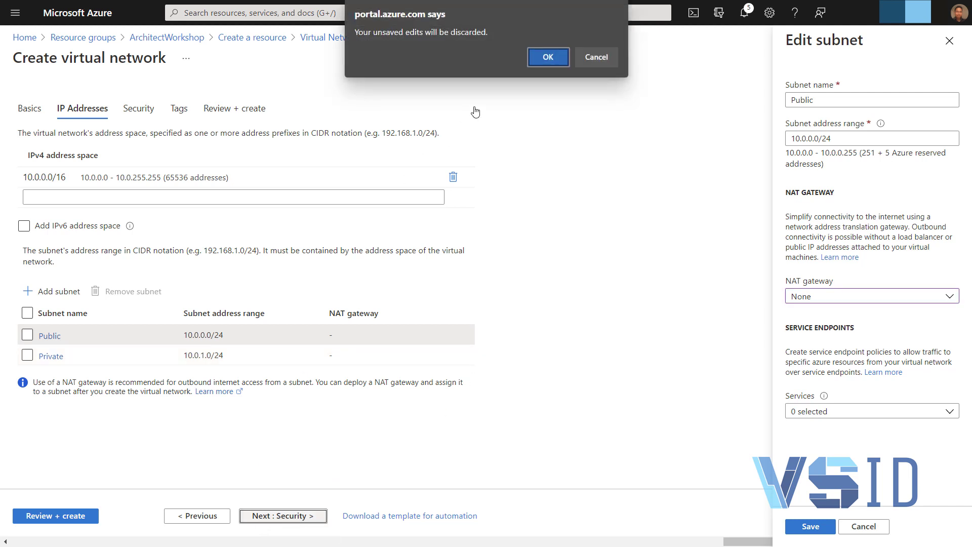
left_click(588, 59)
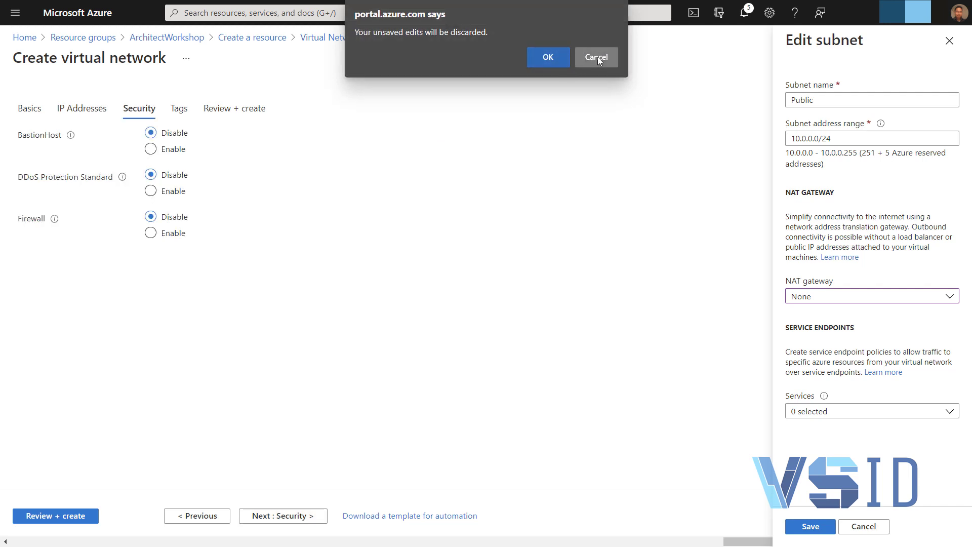
left_click(597, 58)
left_click(606, 58)
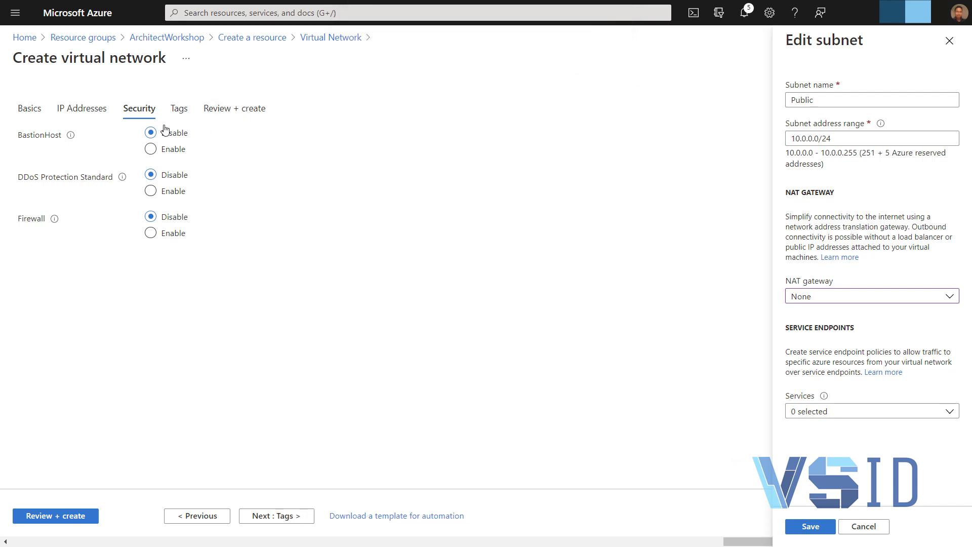
left_click(189, 518)
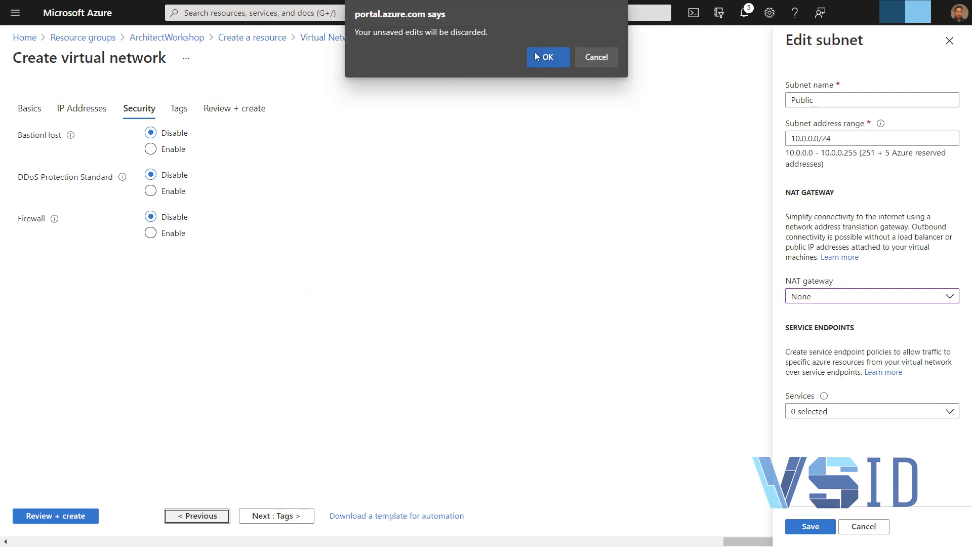
left_click(538, 53)
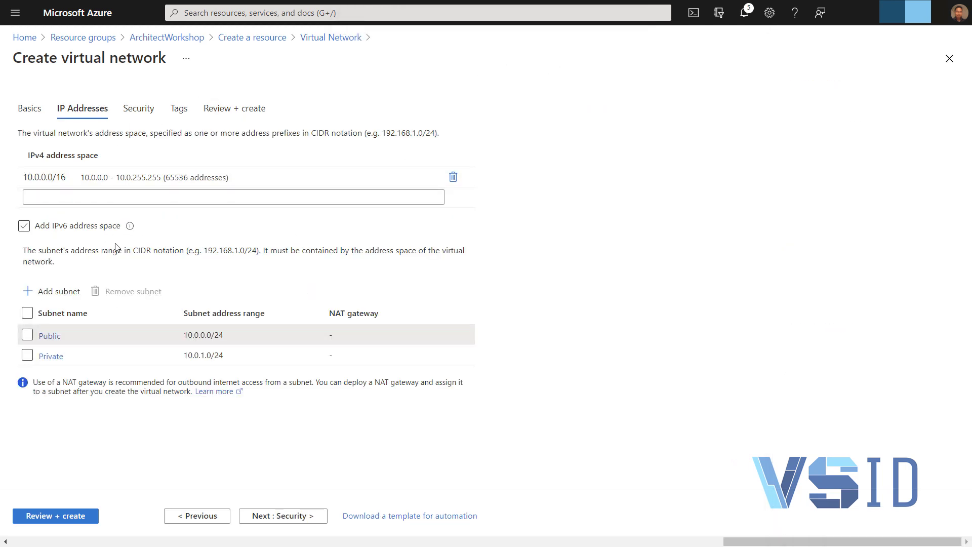
Tag the virtual network with the name Key and the value Workshop, and create the network.
left_click(297, 513)
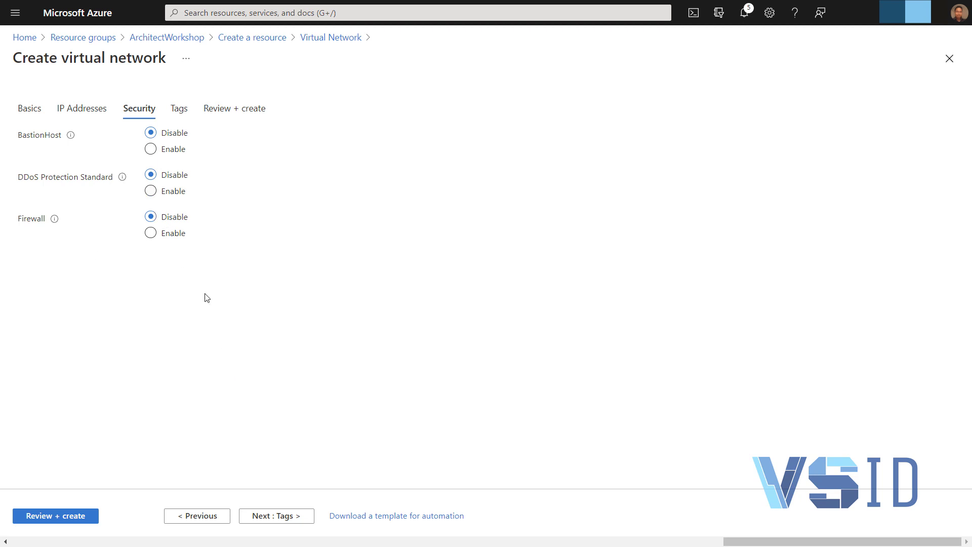
left_click(272, 516)
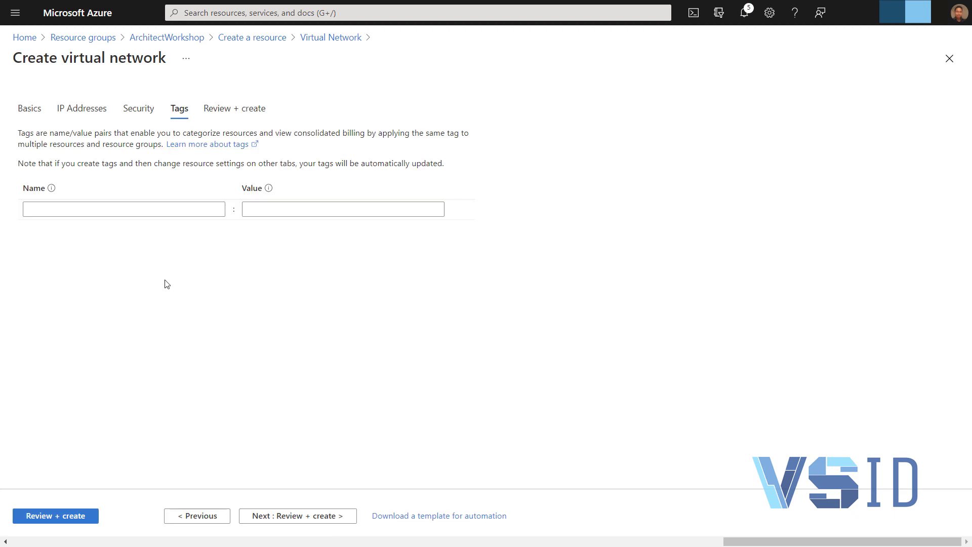
left_click(114, 212)
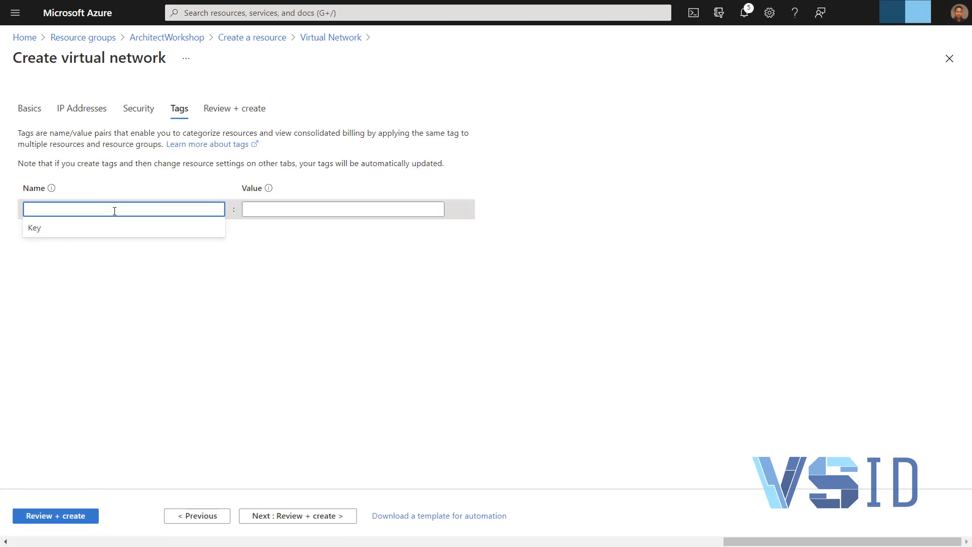
type("Key")
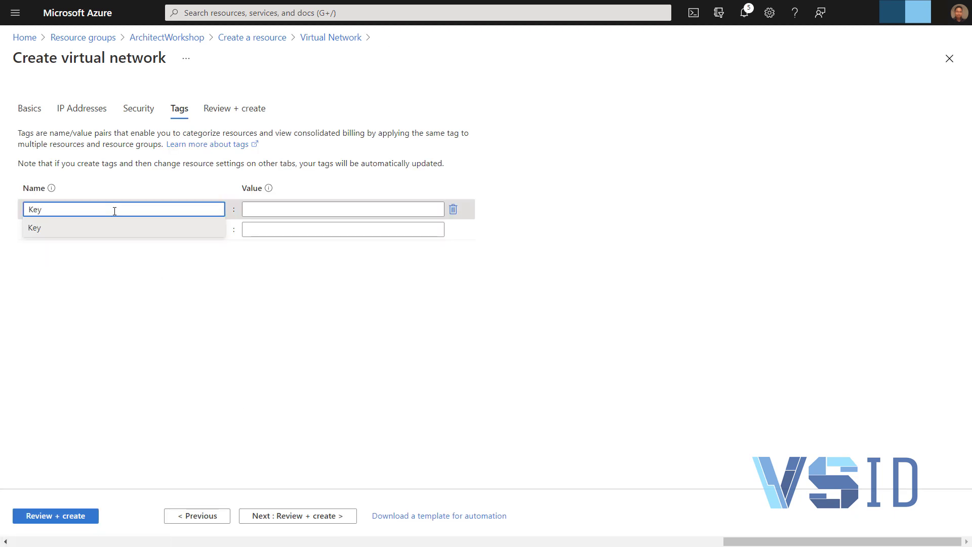
key("Tab")
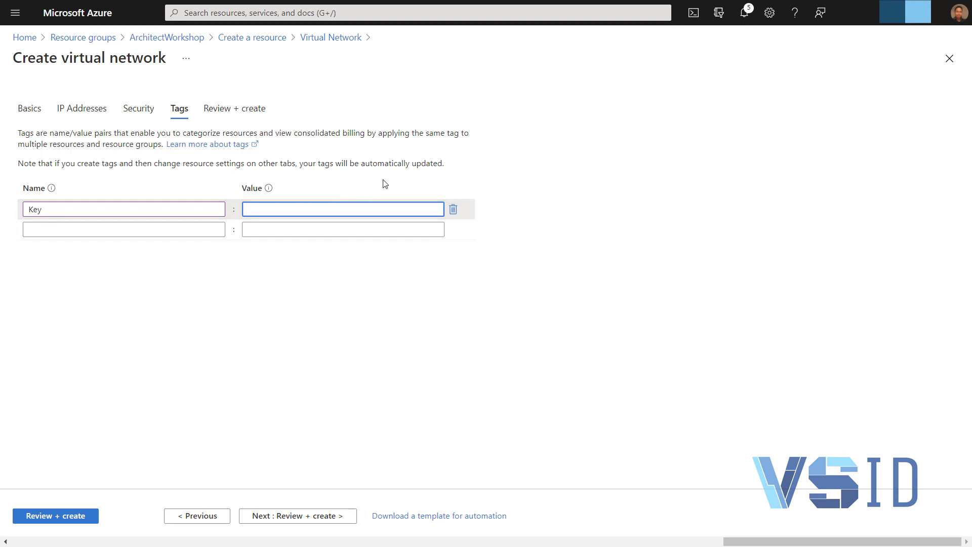
left_click(306, 211)
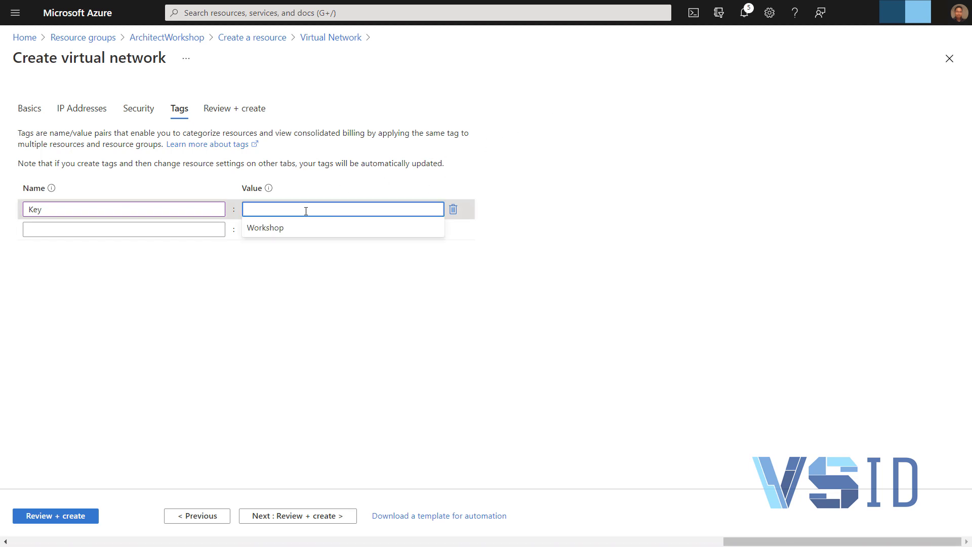
left_click(295, 227)
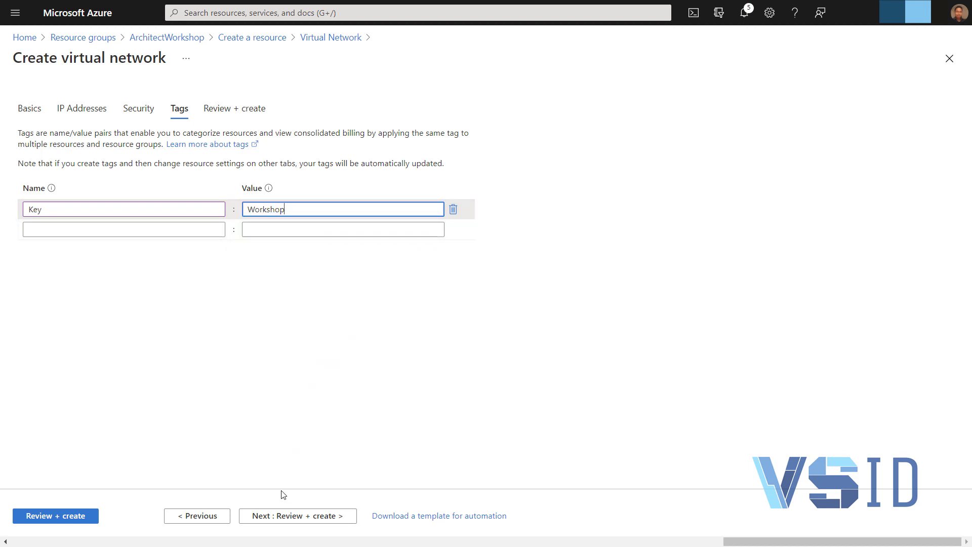
left_click(278, 517)
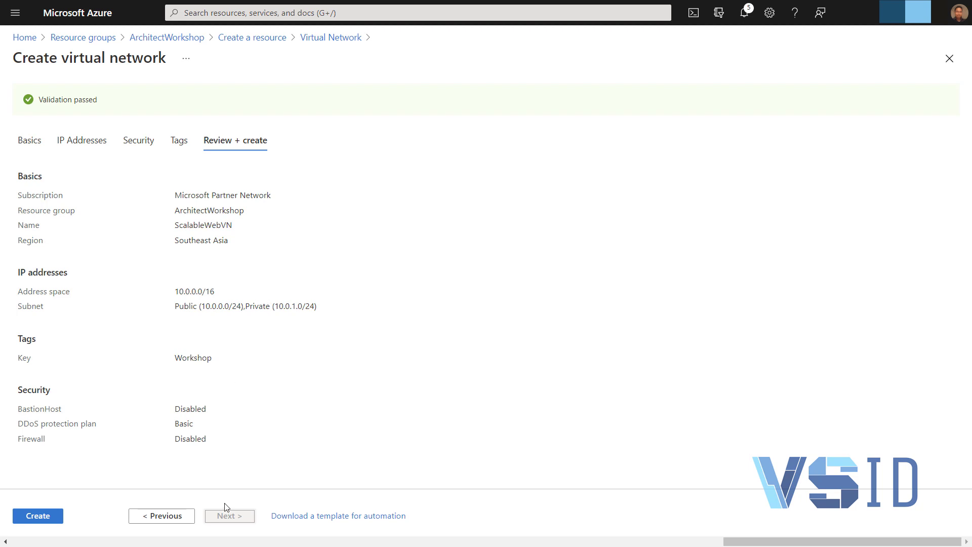
left_click(43, 519)
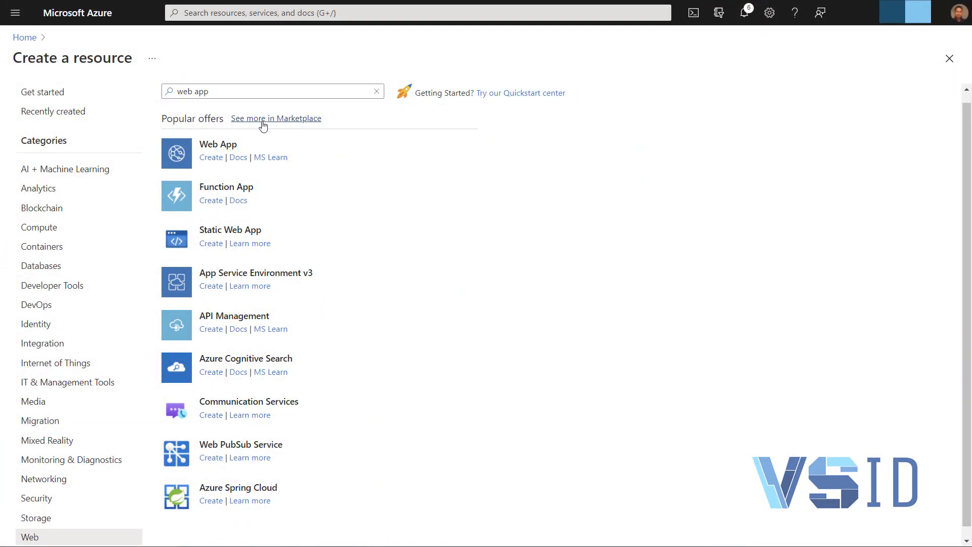
Start creating a Web App in the ArchitectWorkshop resource group and name it Webappscale12.
left_click(211, 158)
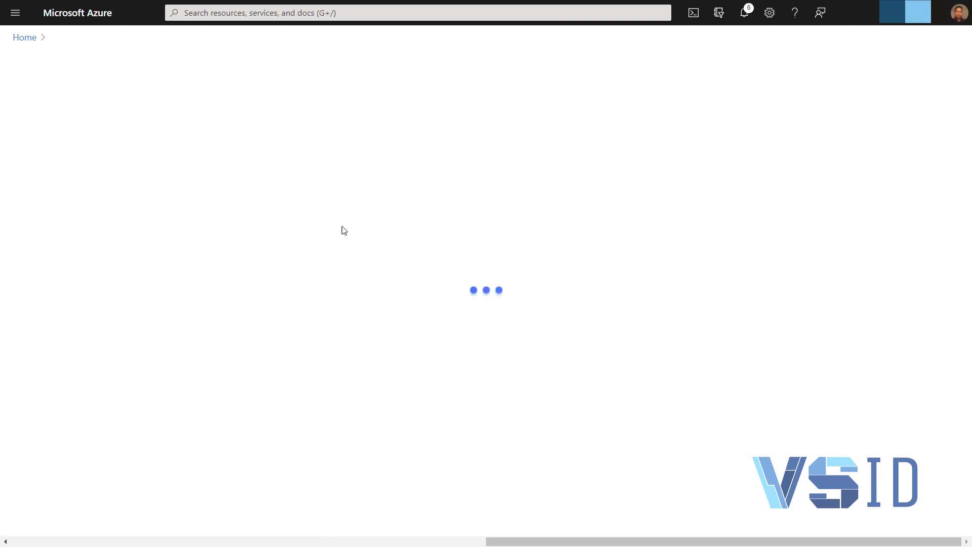
left_click(397, 253)
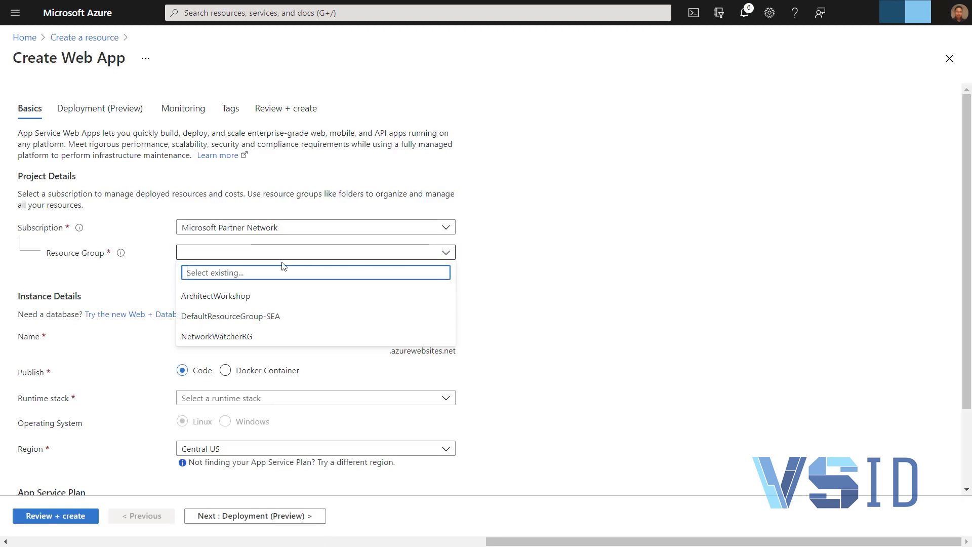
left_click(248, 297)
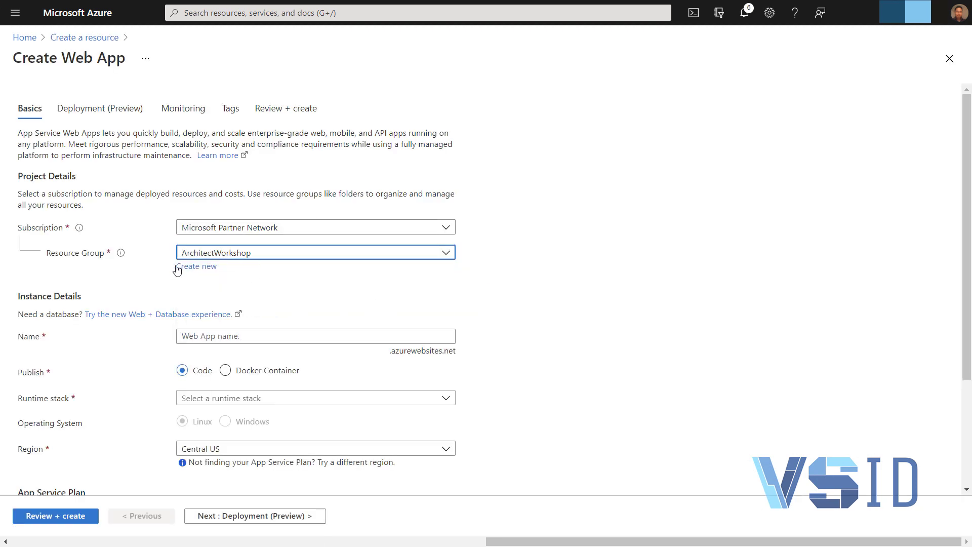
left_click(264, 335)
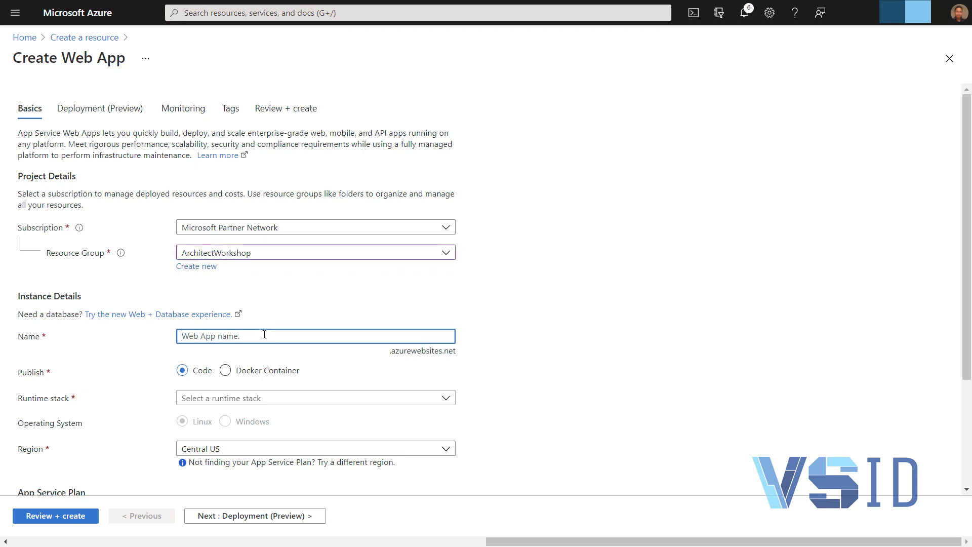
type("Weba")
key("BackSpace")
type("appscale12")
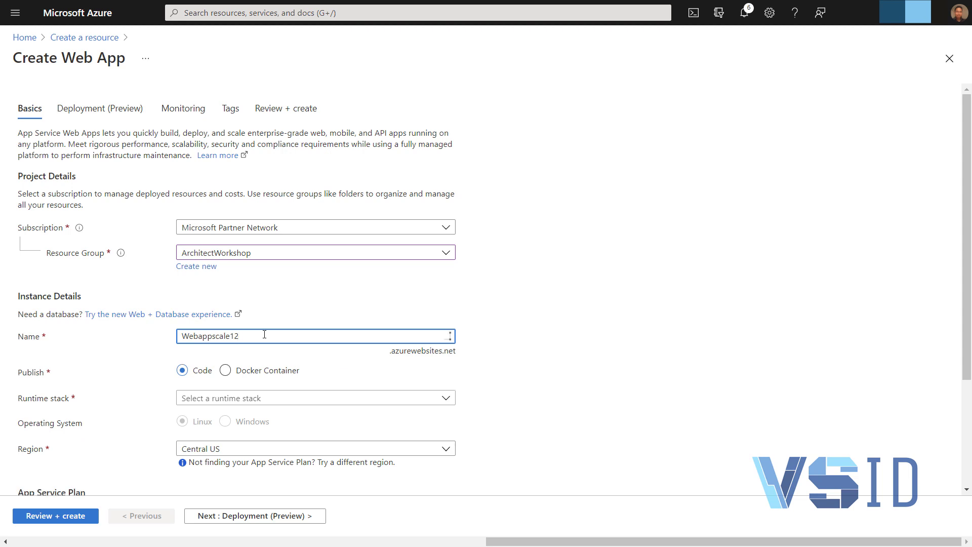
Set the web app's runtime stack to .NET 5 and its operating system to Windows.
scroll(356, 333, "down", 1)
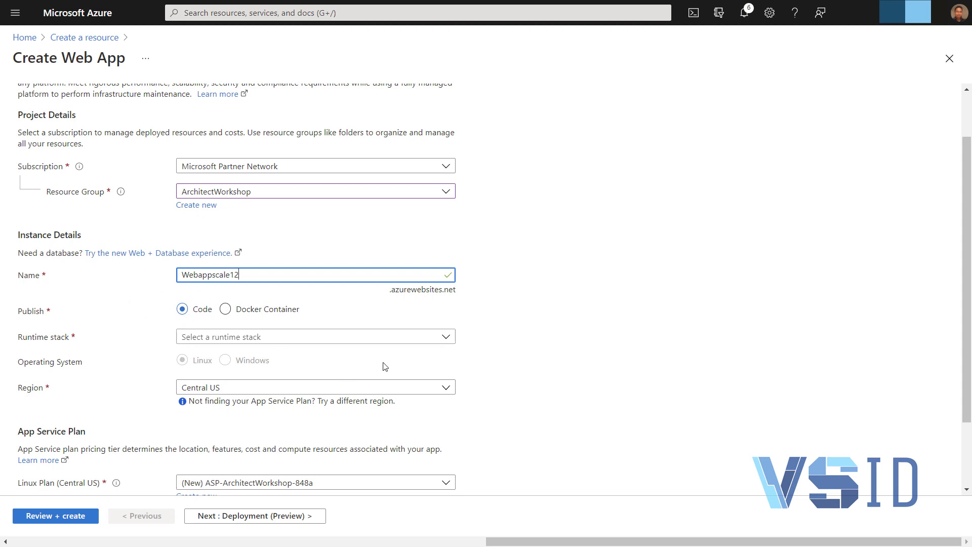
left_click(406, 338)
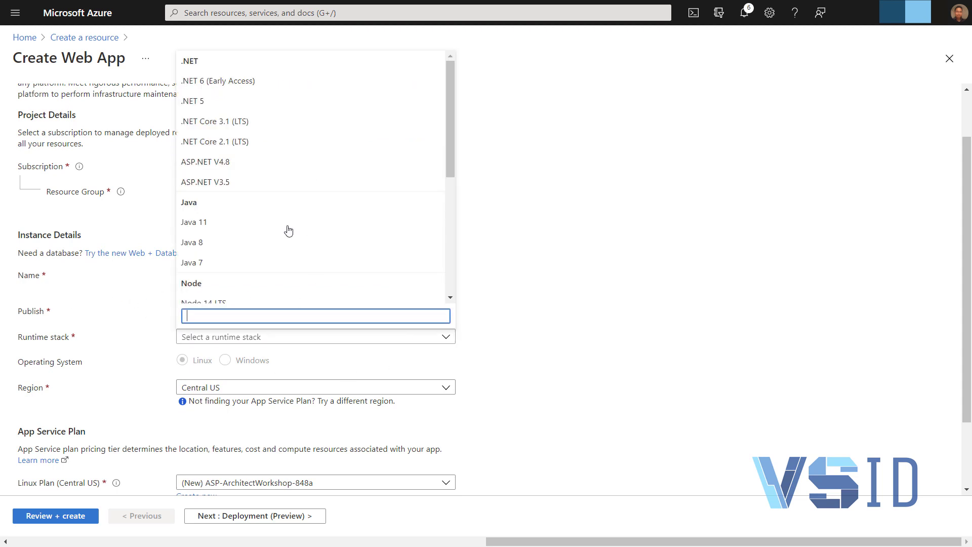
left_click(251, 102)
scroll(419, 341, "down", 1)
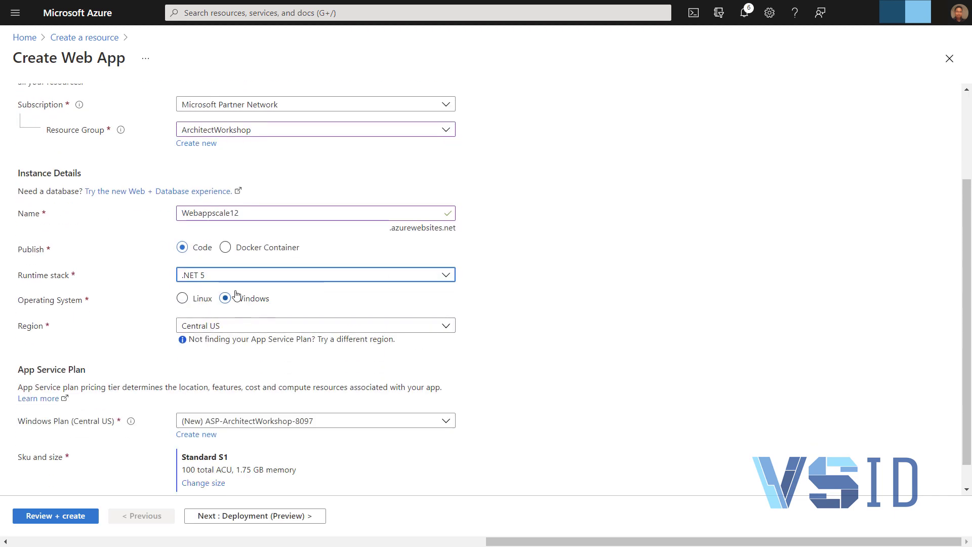
left_click(188, 298)
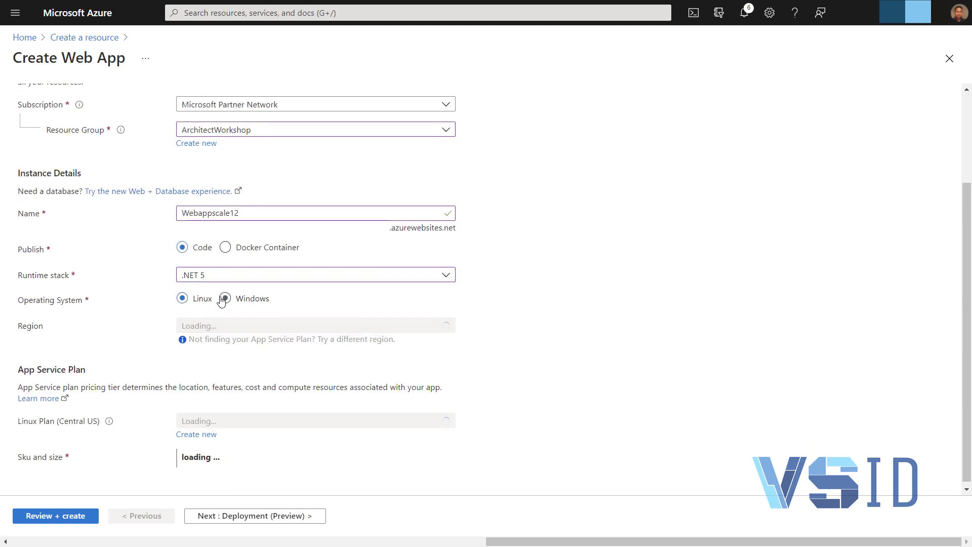
left_click(224, 298)
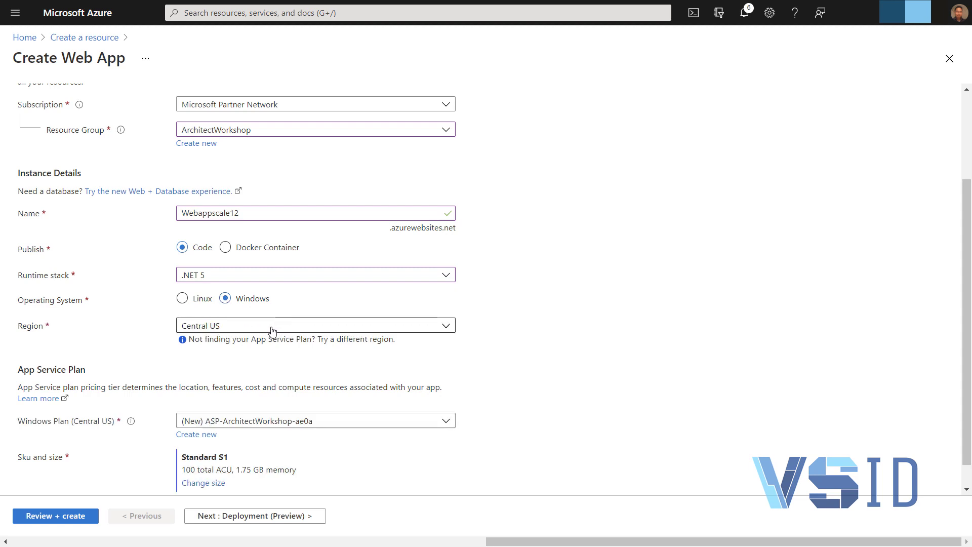
Set the web app's region to Southeast Asia and select the new ASP-ArchitectWorkshop-b9a2 plan as its Windows plan.
left_click(273, 329)
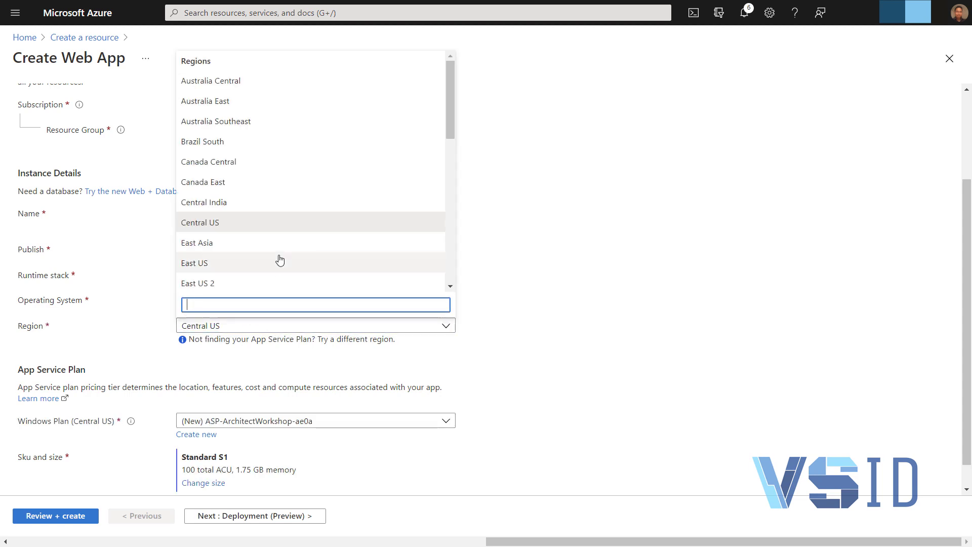
scroll(280, 260, "down", 2)
type("sou")
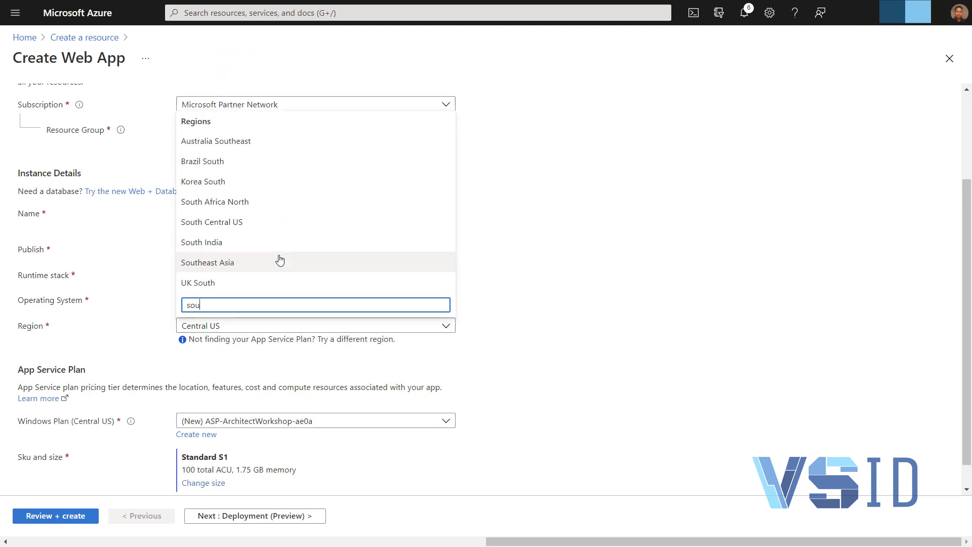
left_click(256, 265)
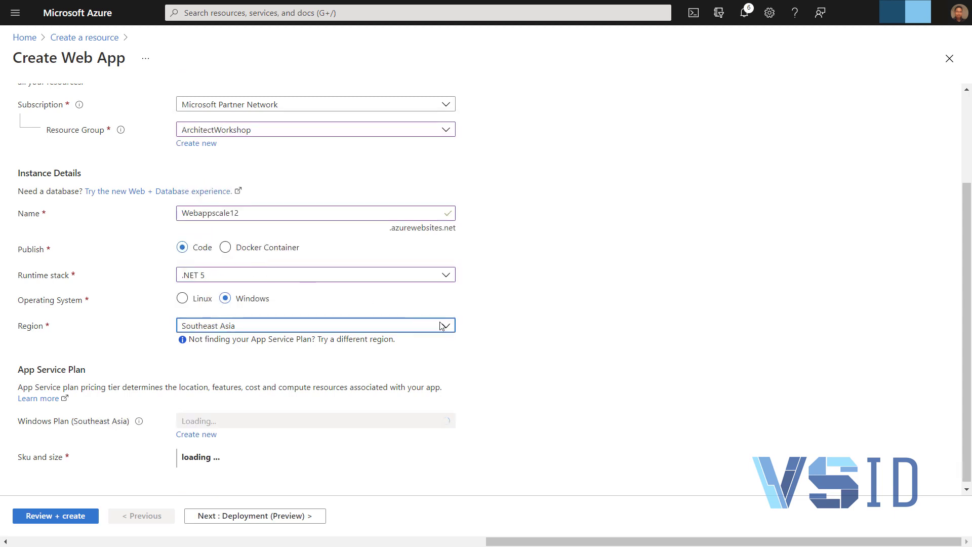
scroll(521, 358, "down", 1)
left_click(348, 394)
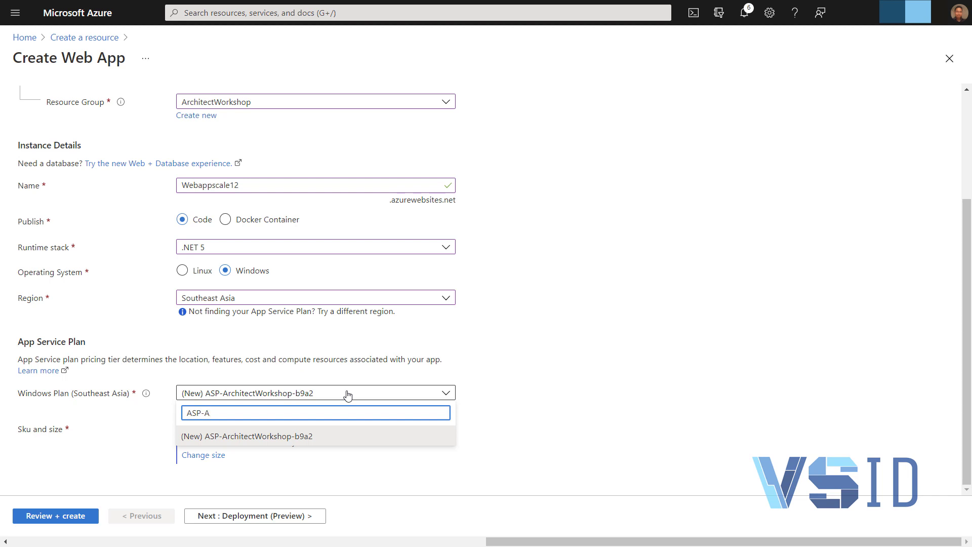
left_click(321, 436)
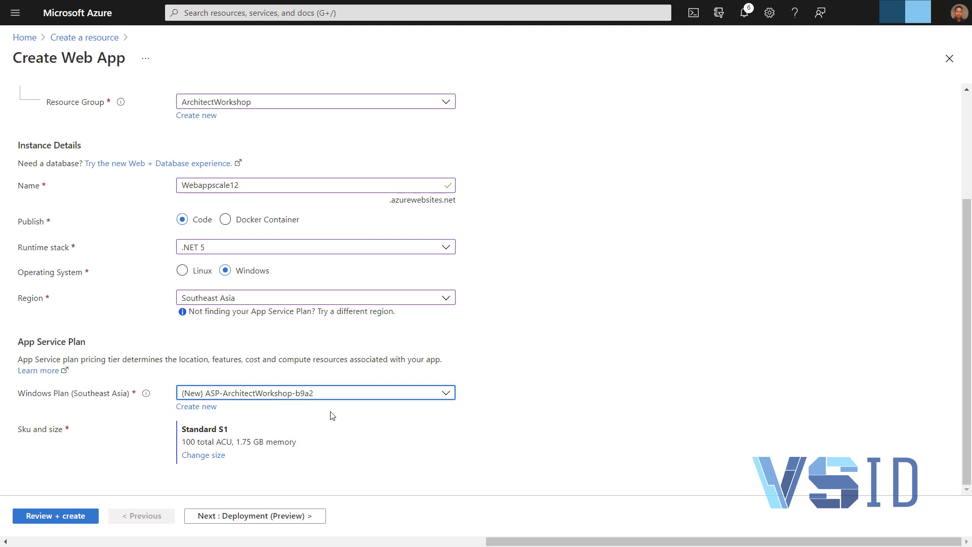
Change the App Service plan's size to the free F1 tier from the Dev / Test workloads.
left_click(325, 398)
left_click(485, 434)
left_click(212, 455)
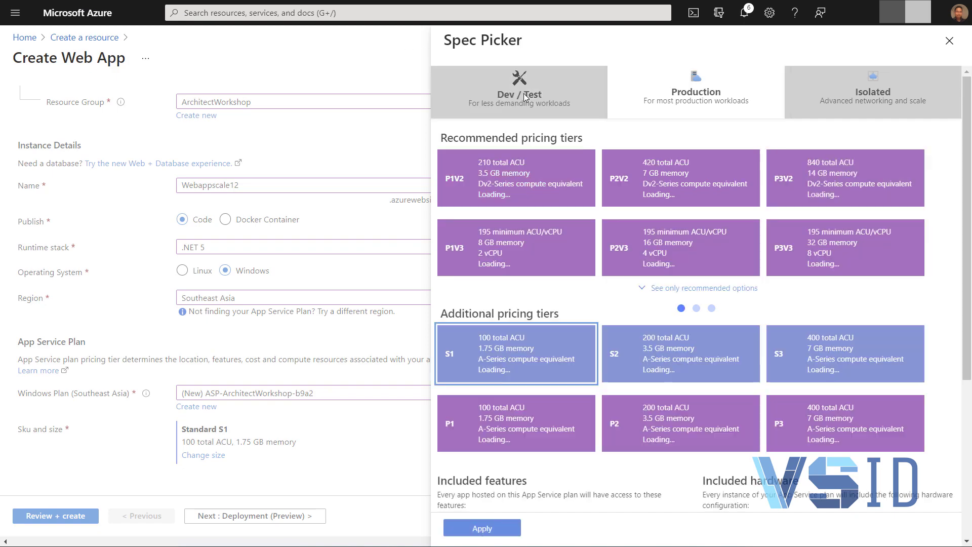
left_click(524, 95)
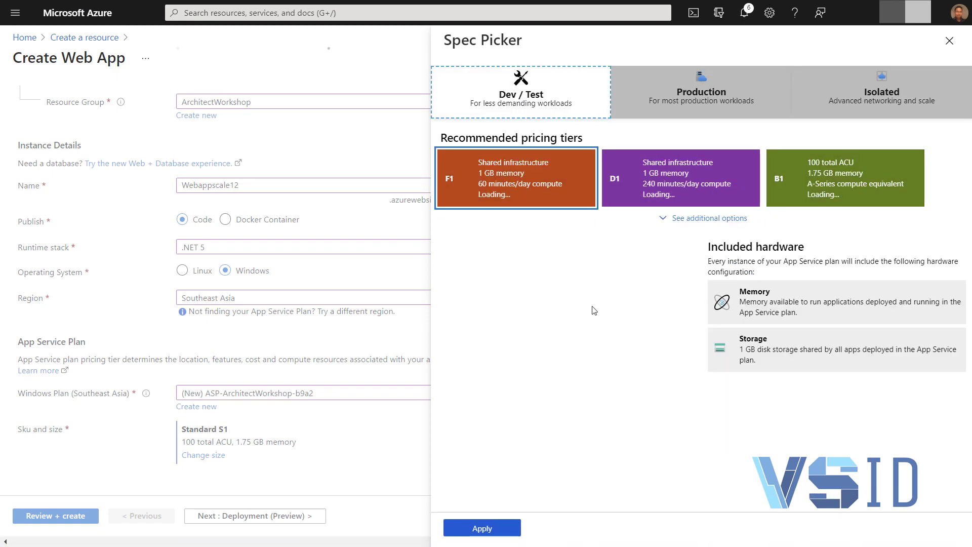
left_click(533, 178)
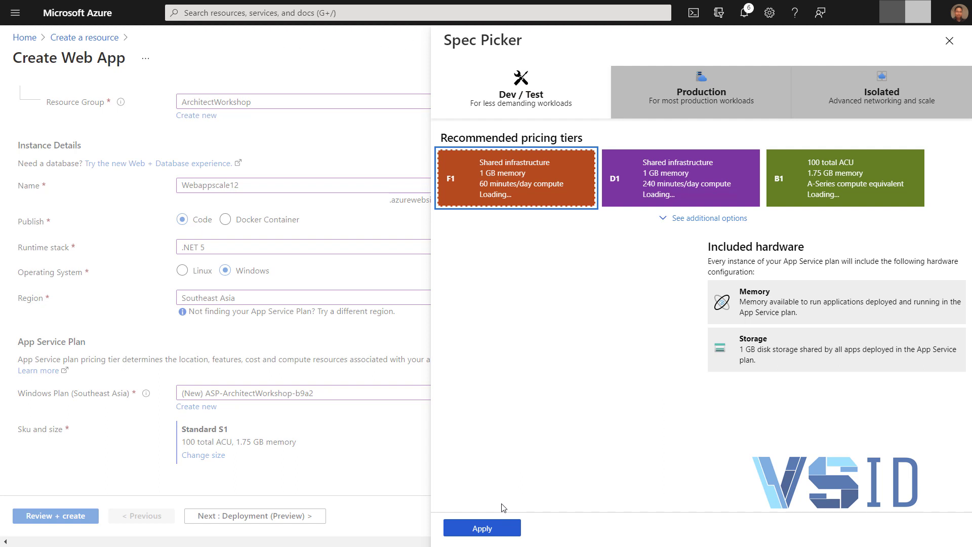
left_click(501, 527)
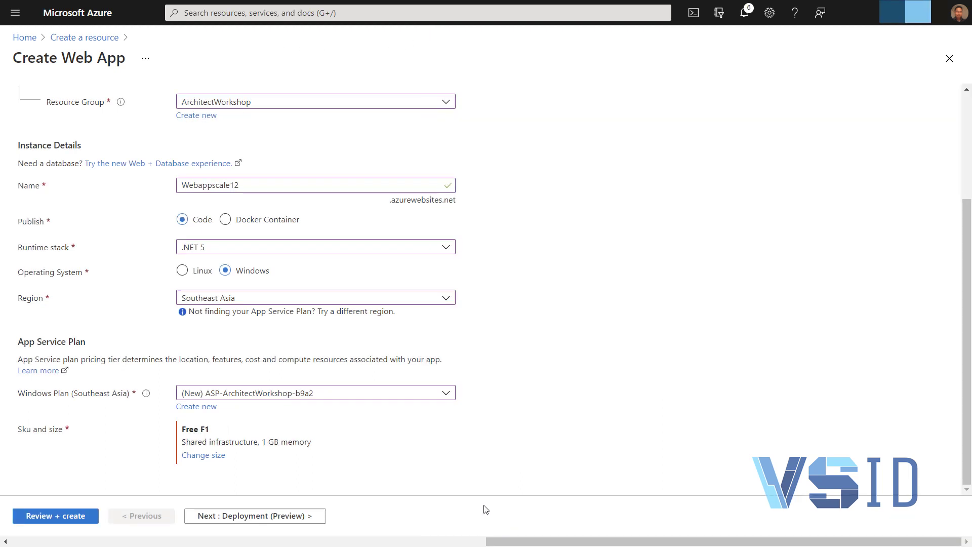
Check the web app's deployment and basic settings, and turn off Application Insights in its monitoring settings.
left_click(232, 514)
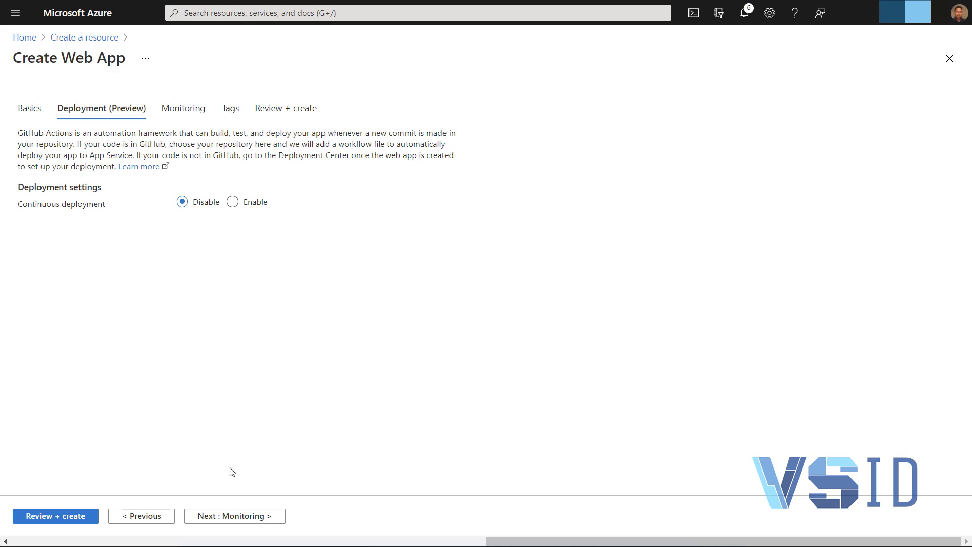
left_click(33, 112)
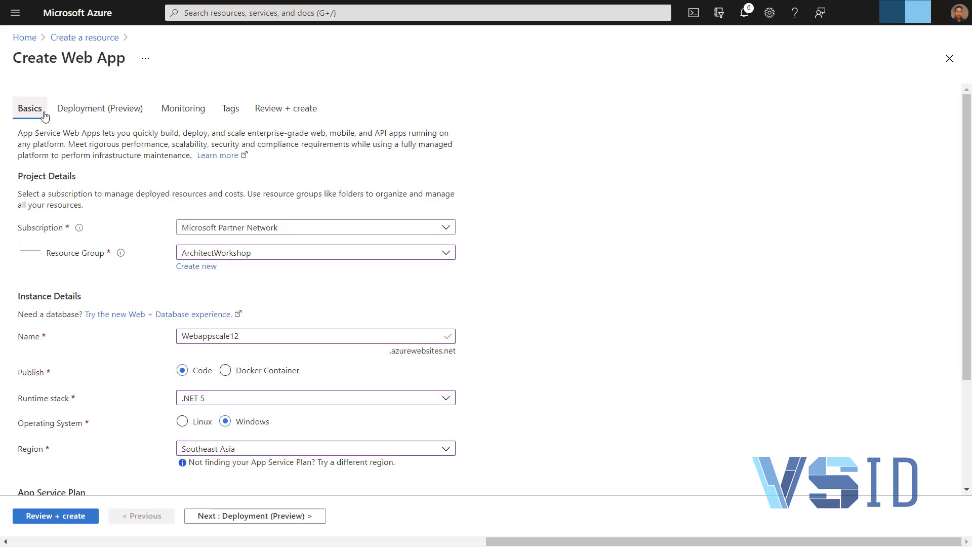
scroll(150, 284, "down", 3)
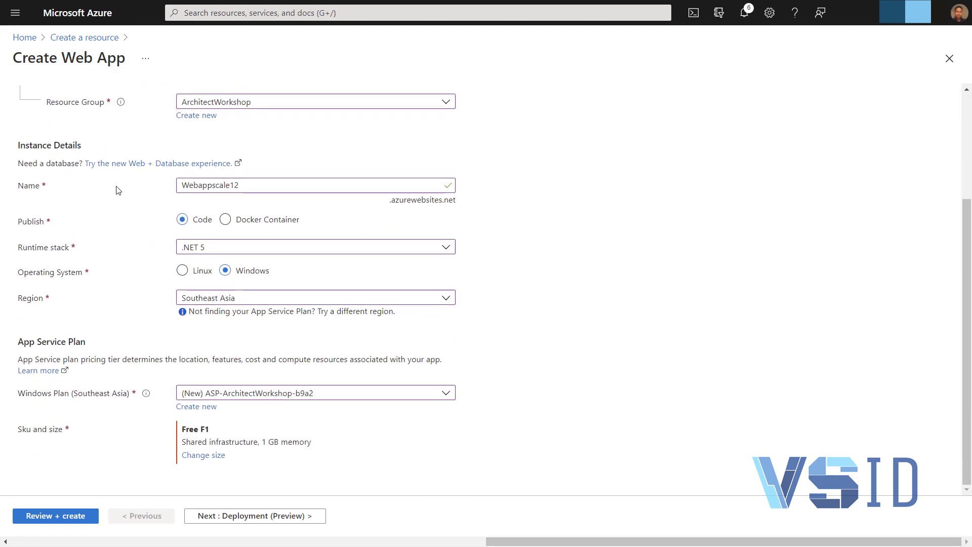
scroll(119, 163, "up", 3)
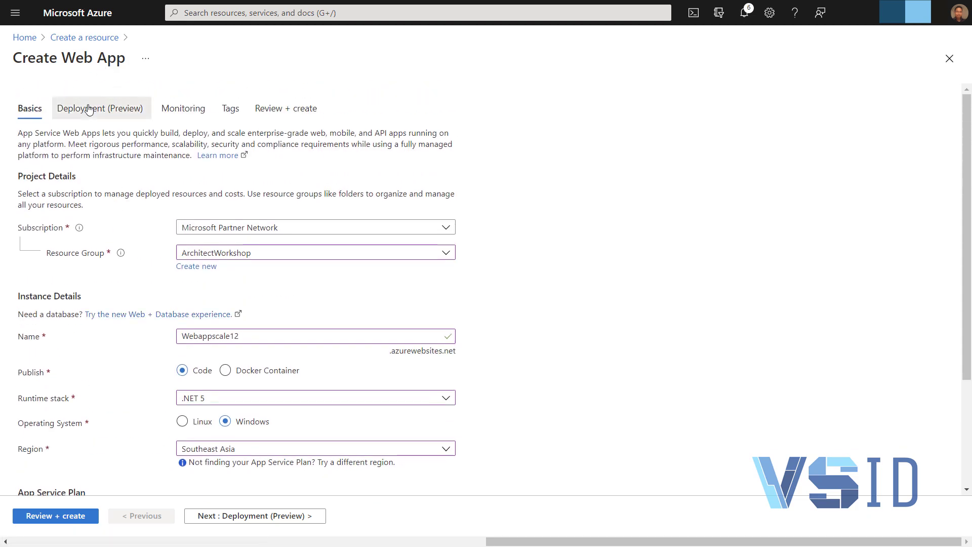
left_click(102, 107)
left_click(237, 515)
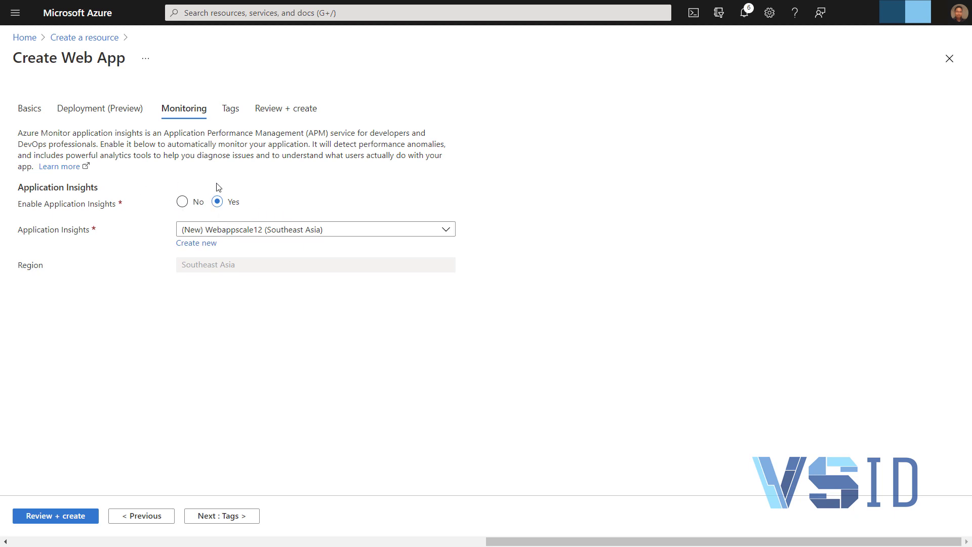
left_click(185, 203)
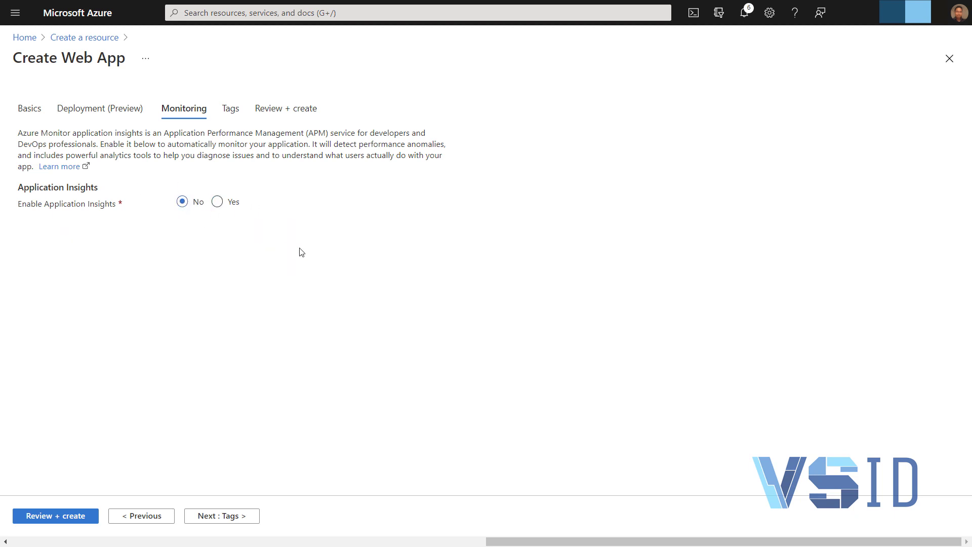
Tag the web app's resources with the name Key and the value Workshop.
left_click(243, 525)
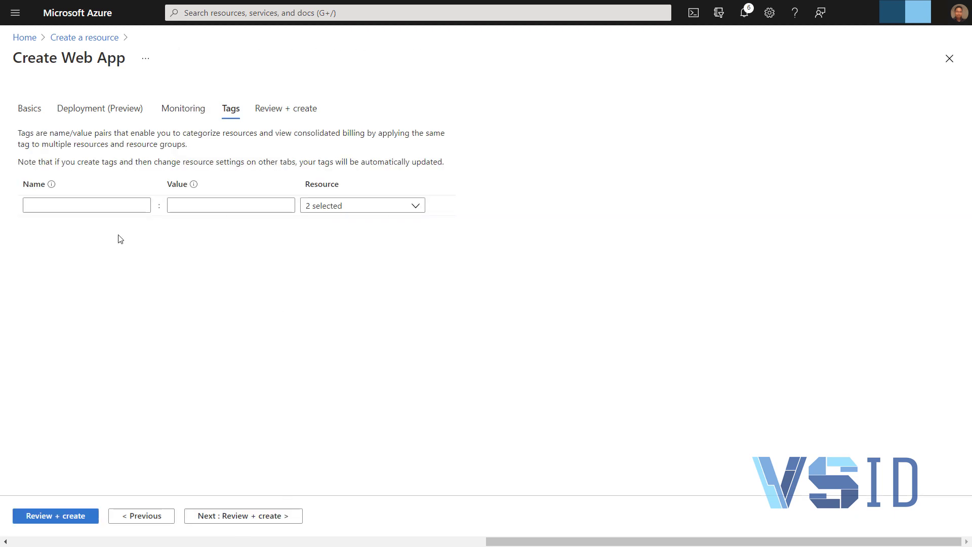
left_click(93, 205)
type("Key")
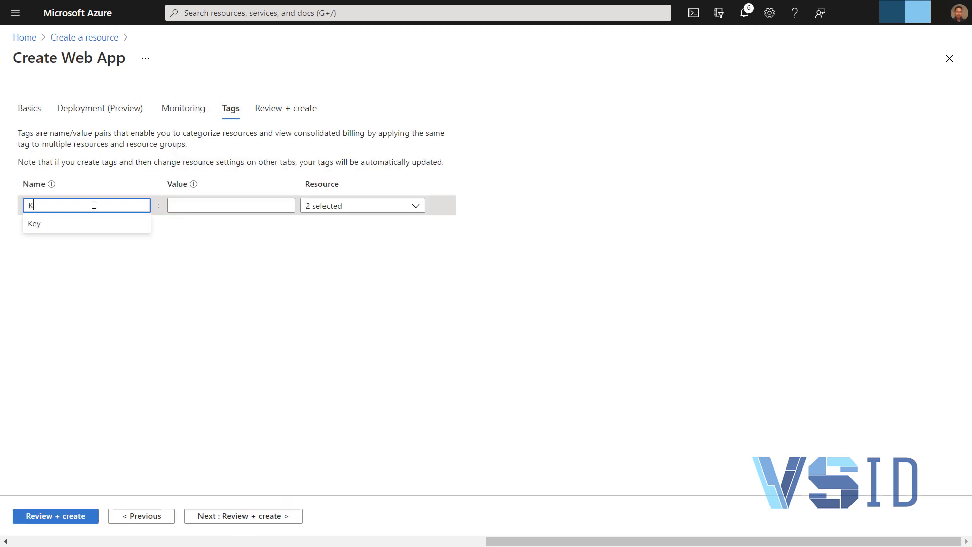
left_click(202, 205)
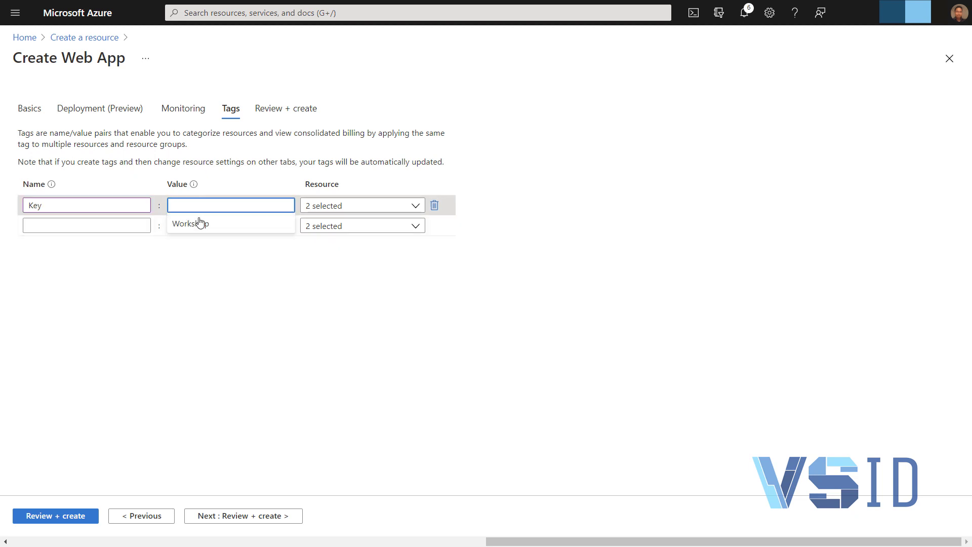
left_click(199, 223)
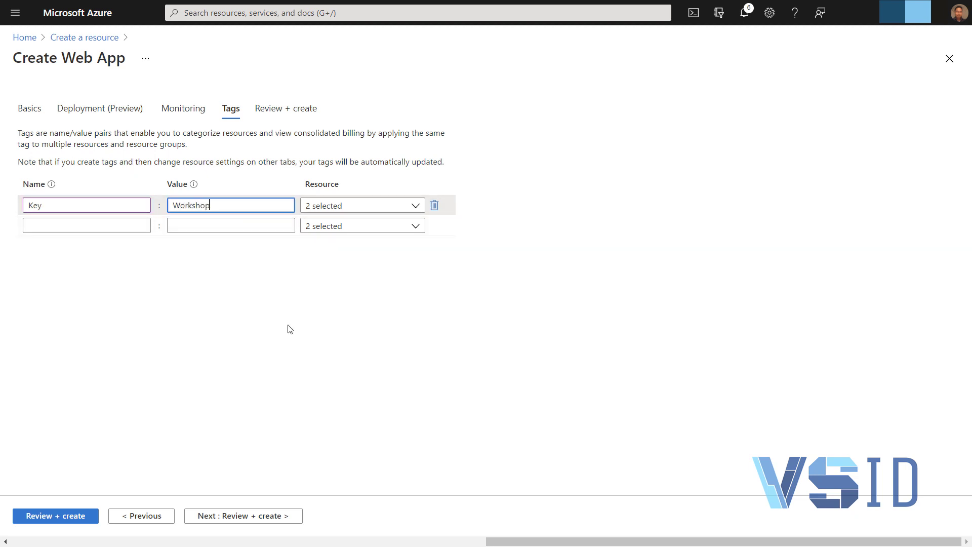
Review the summary of the Webappscale12 settings and create the web app.
left_click(278, 524)
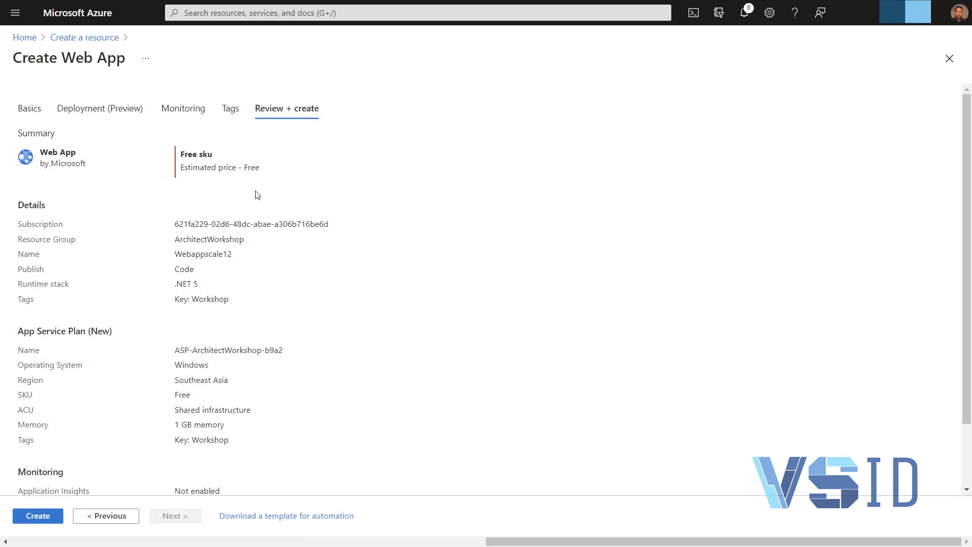
scroll(259, 277, "down", 3)
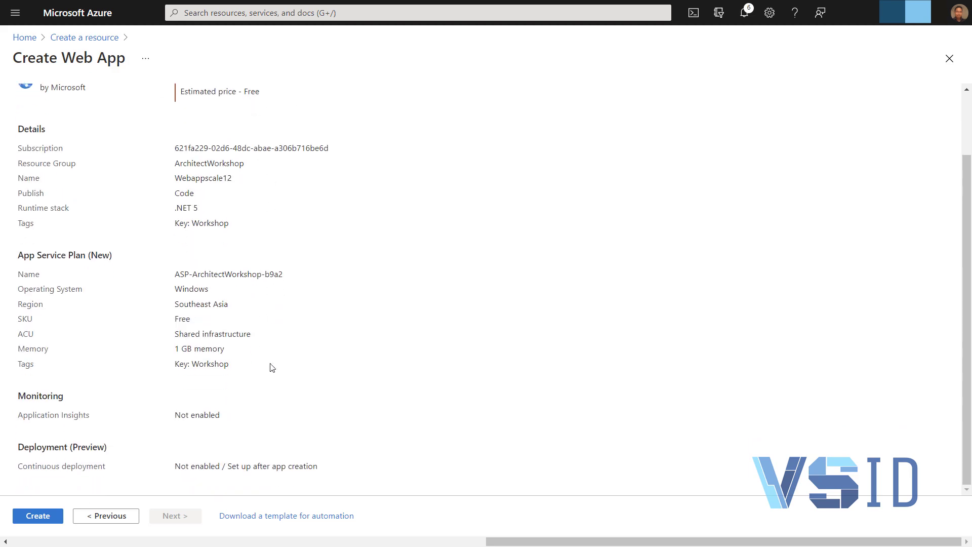
scroll(270, 172, "up", 3)
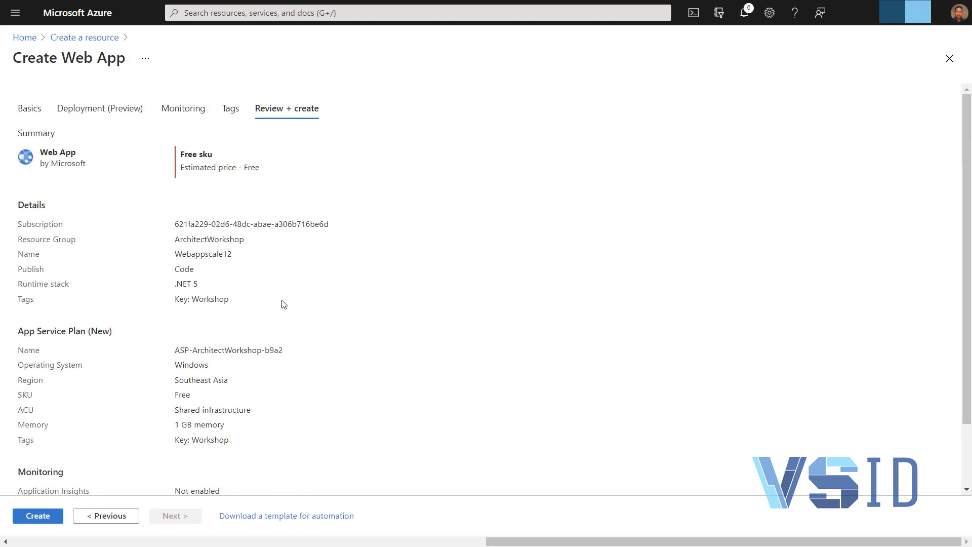
scroll(283, 311, "down", 3)
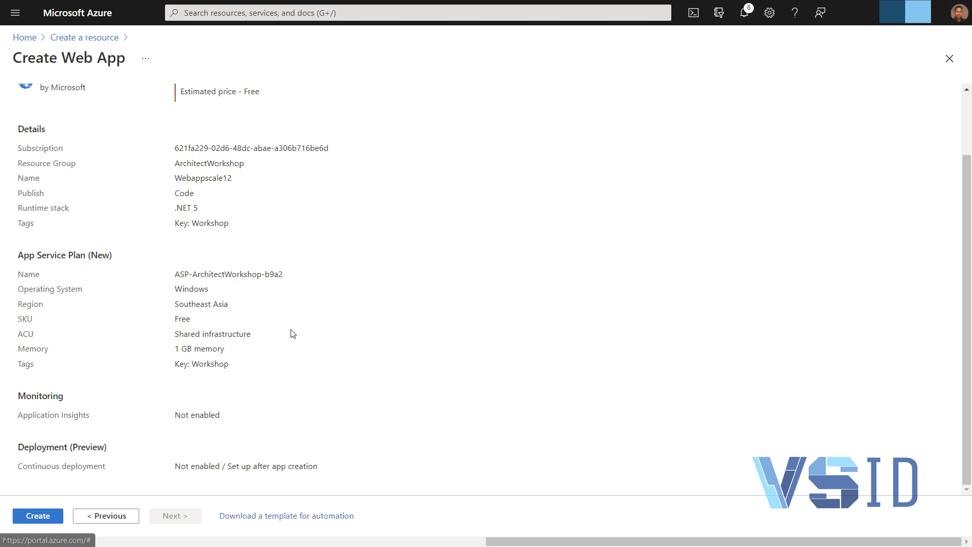
left_click(33, 516)
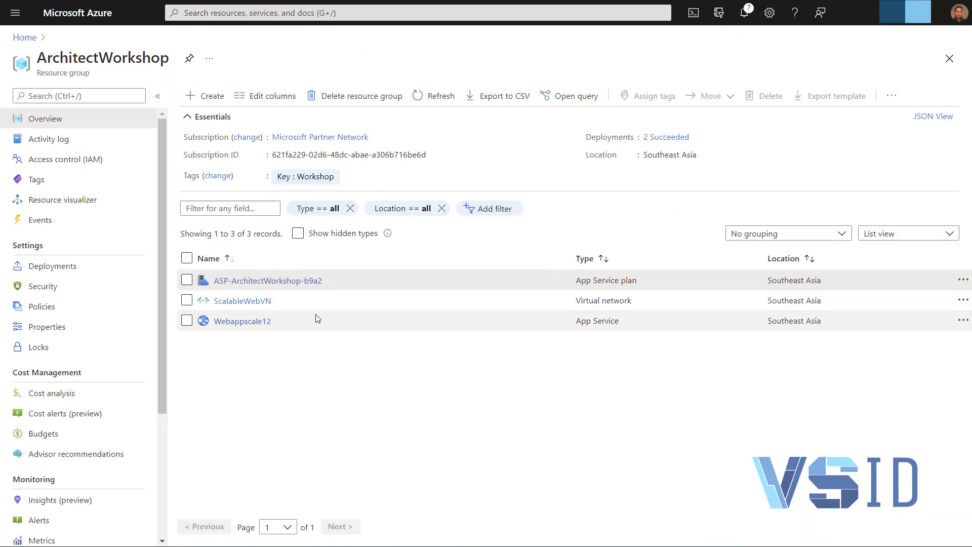
Open the networking settings of the ASP-ArchitectWorkshop-b9a2 plan and go to the plan upgrade offered for VNet Integration.
left_click(260, 286)
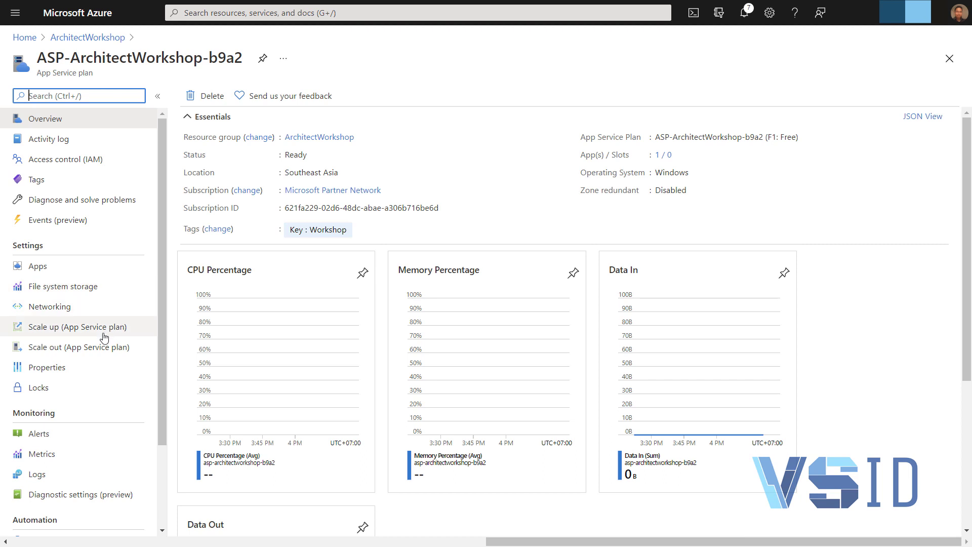
scroll(86, 358, "down", 1)
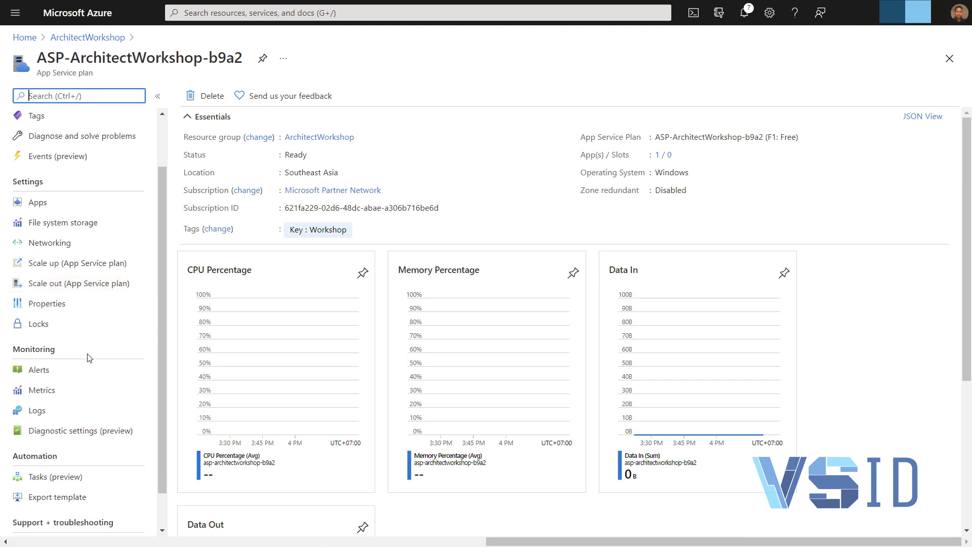
left_click(64, 246)
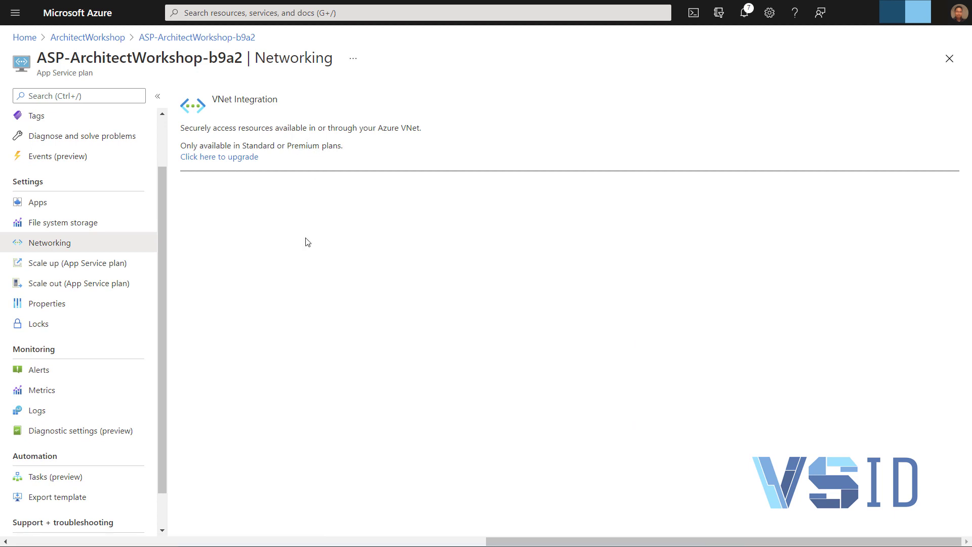
left_click(222, 160)
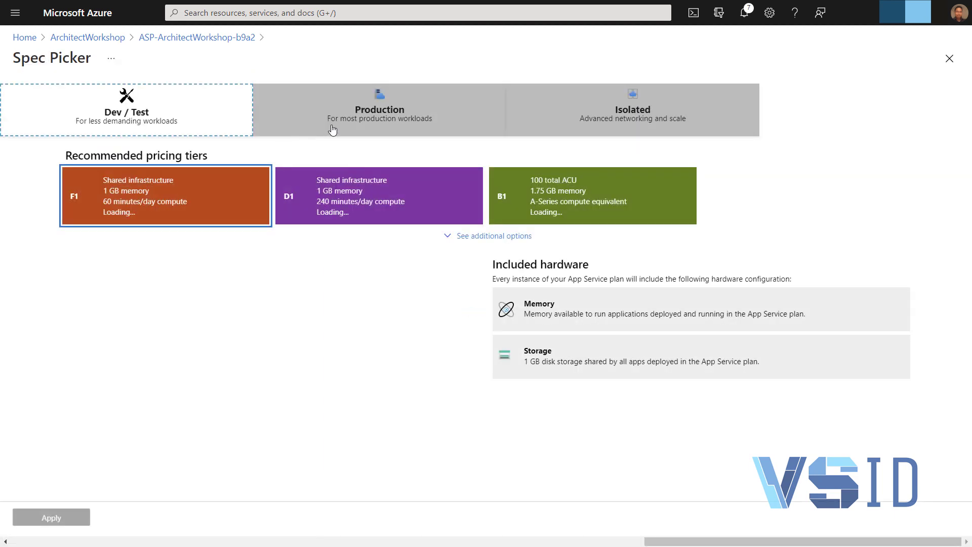
Compare the Dev / Test, Production and Isolated pricing tiers, including the additional options and the features and hardware of B1 and B3.
left_click(543, 208)
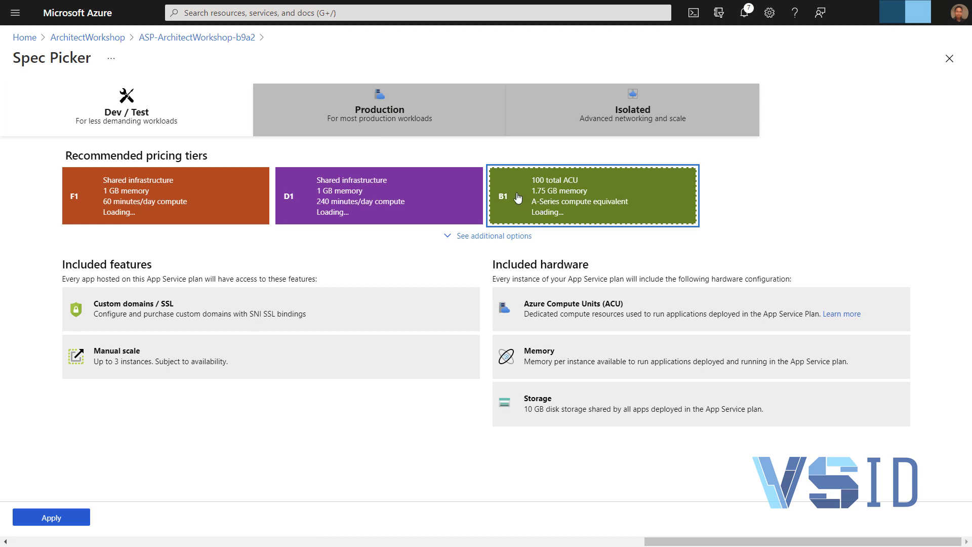
left_click(375, 120)
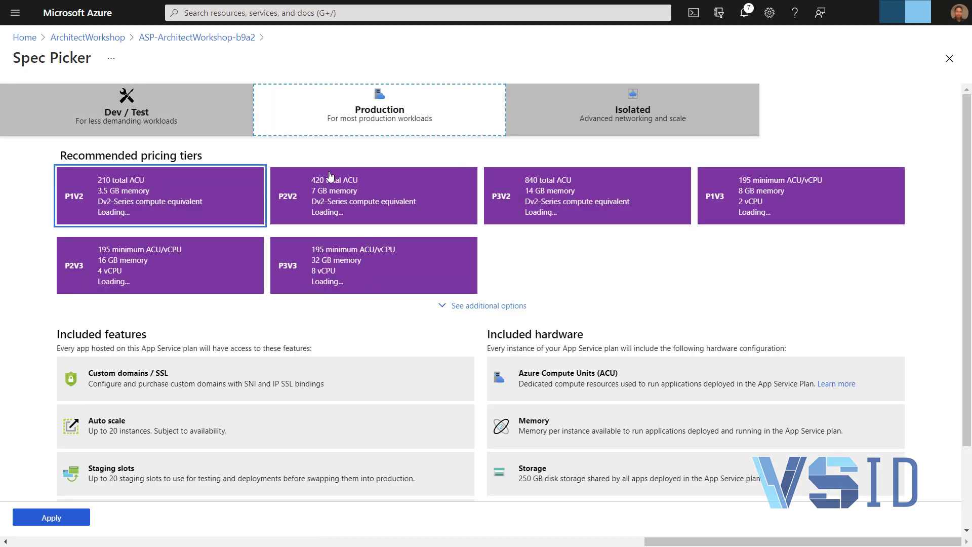
left_click(583, 121)
left_click(469, 120)
left_click(489, 306)
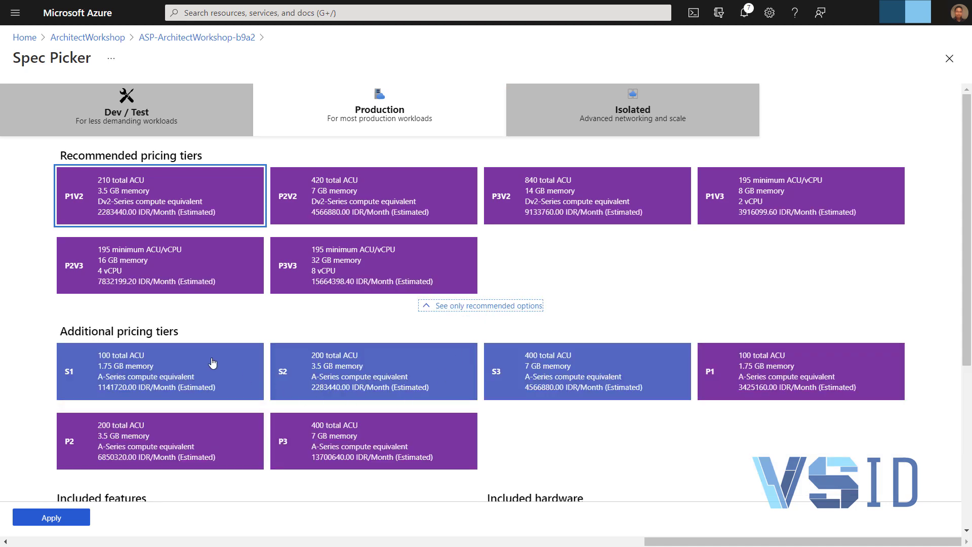
left_click(127, 117)
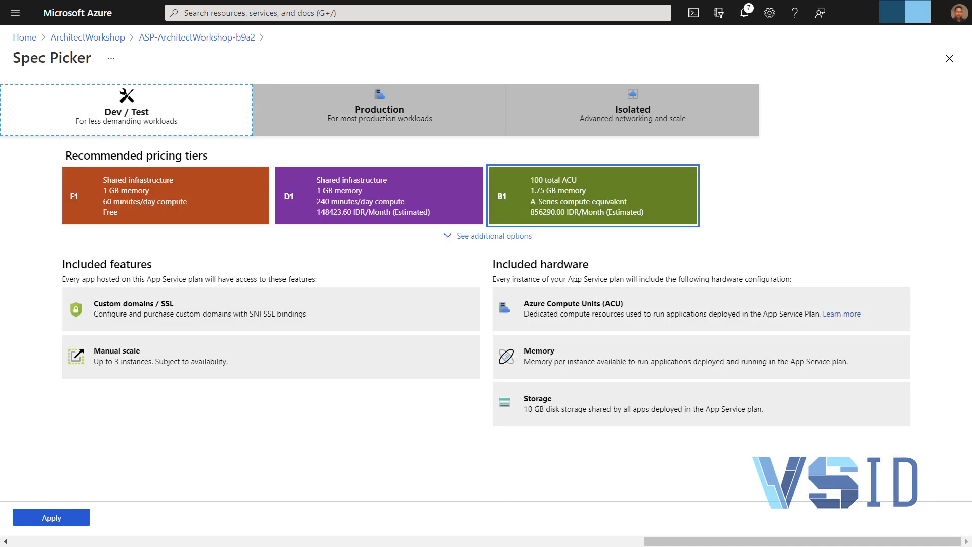
left_click(476, 237)
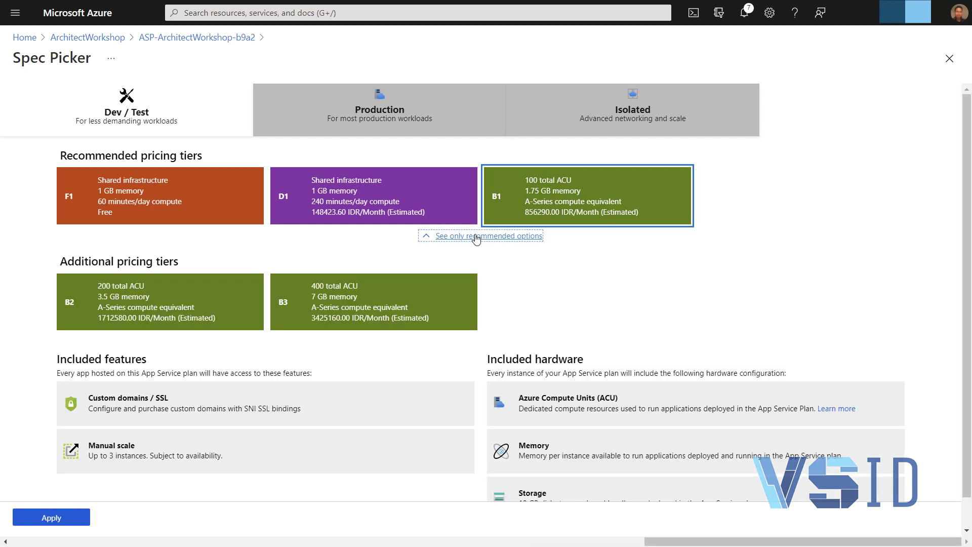
left_click(227, 309)
left_click(342, 308)
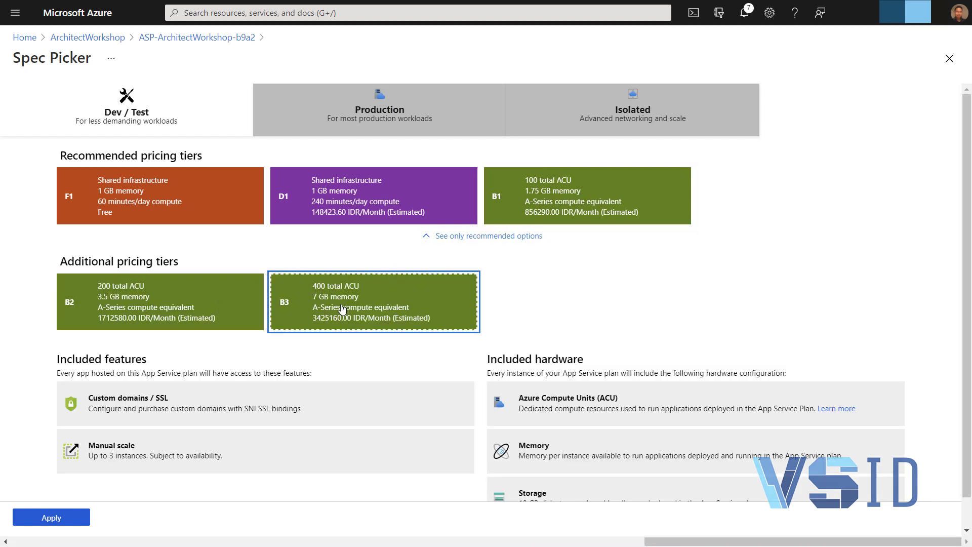
scroll(582, 434, "down", 1)
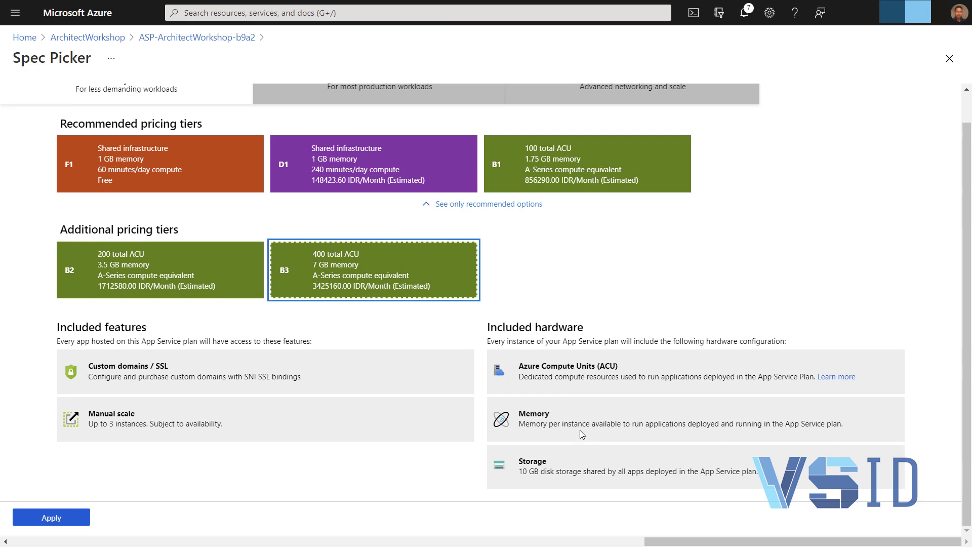
Select the S1 production tier, review its included features and hardware, and apply it to the App Service plan.
left_click(311, 98)
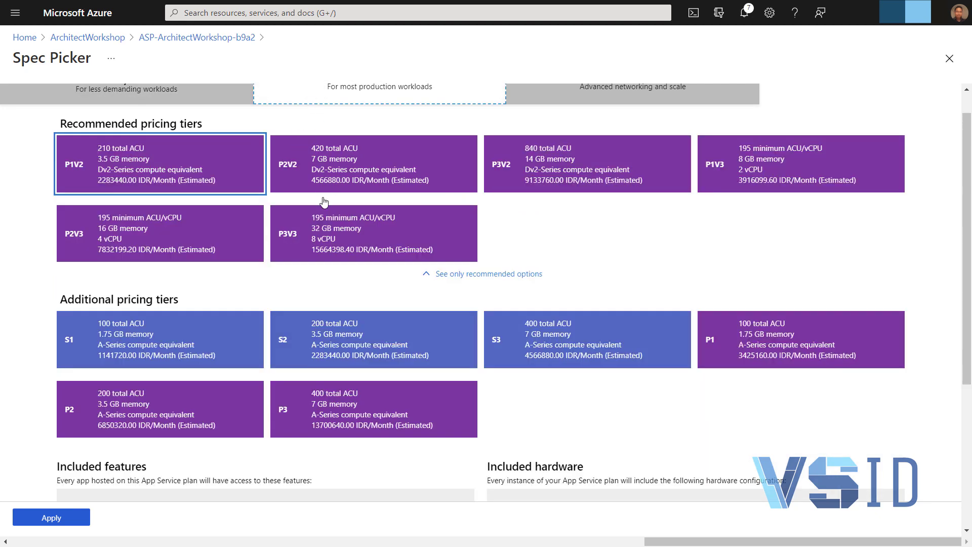
left_click(148, 334)
scroll(371, 381, "down", 5)
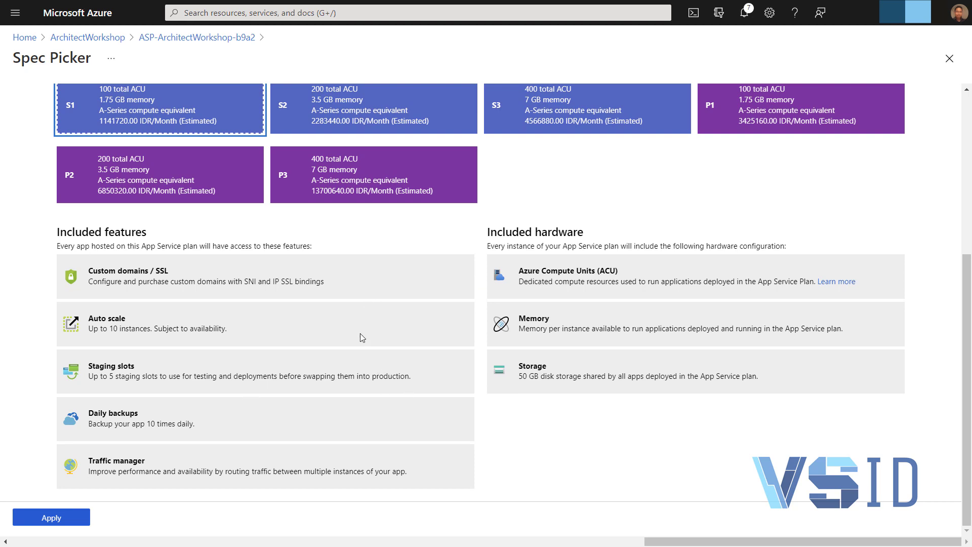
scroll(360, 364, "up", 4)
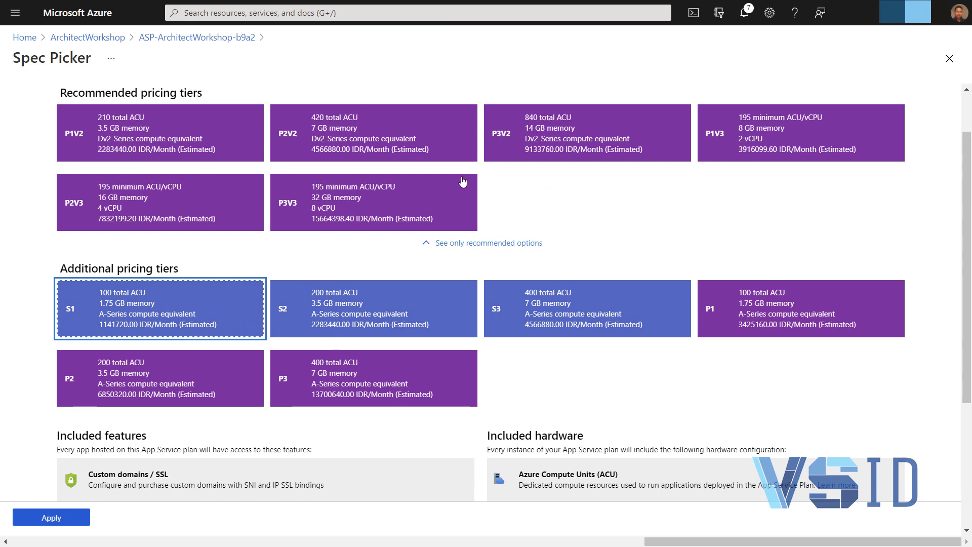
scroll(187, 318, "down", 4)
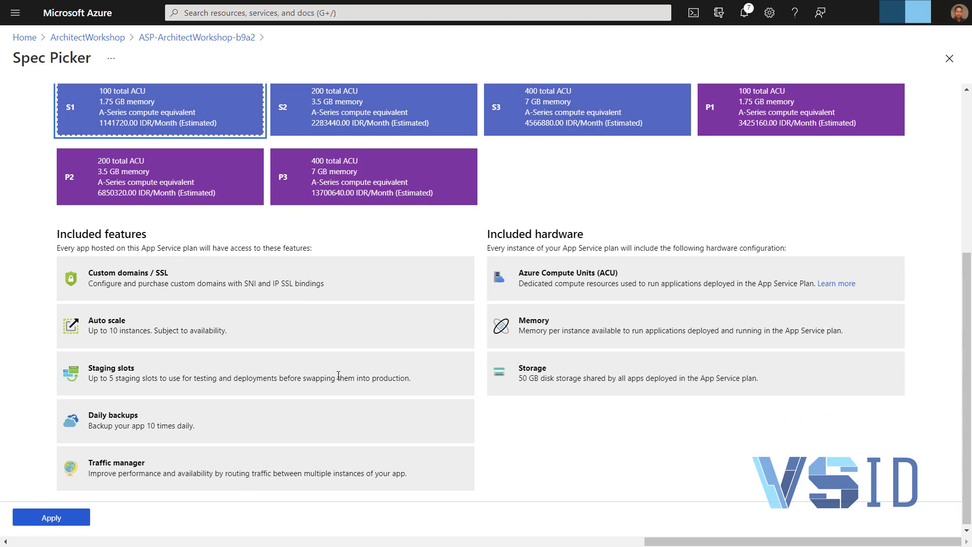
left_click(50, 519)
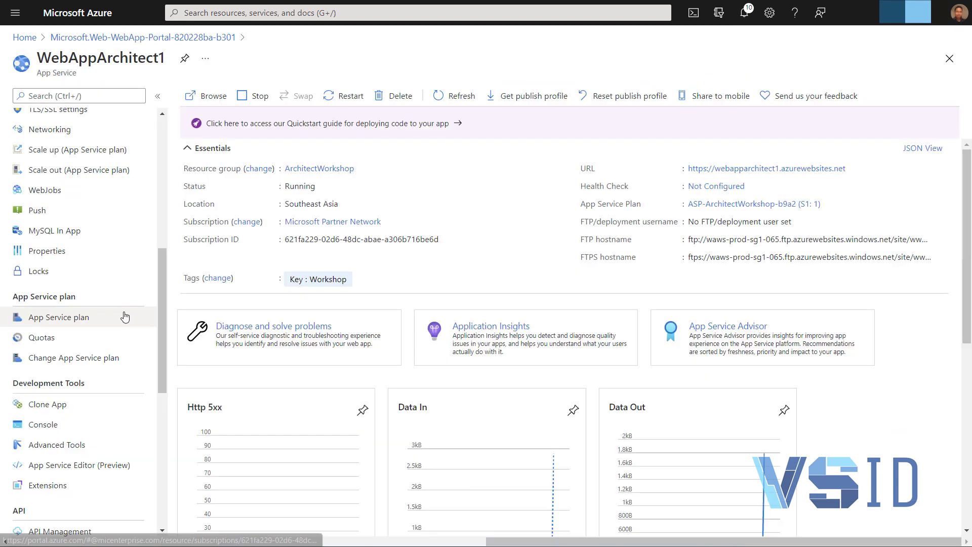
Check which apps run on the ASP-ArchitectWorkshop-b9a2 App Service plan and open WebAppArchitect1 from that list.
left_click(74, 318)
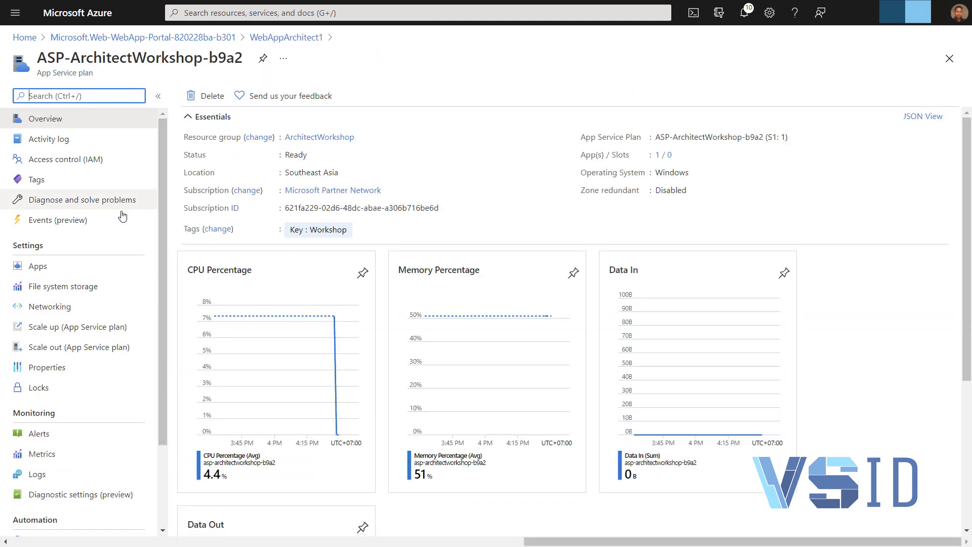
left_click(94, 265)
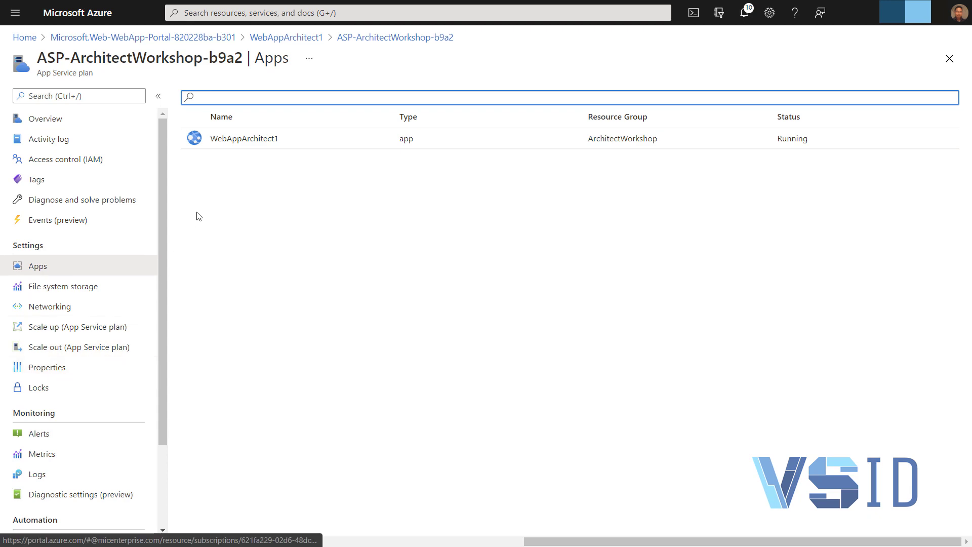
left_click(244, 142)
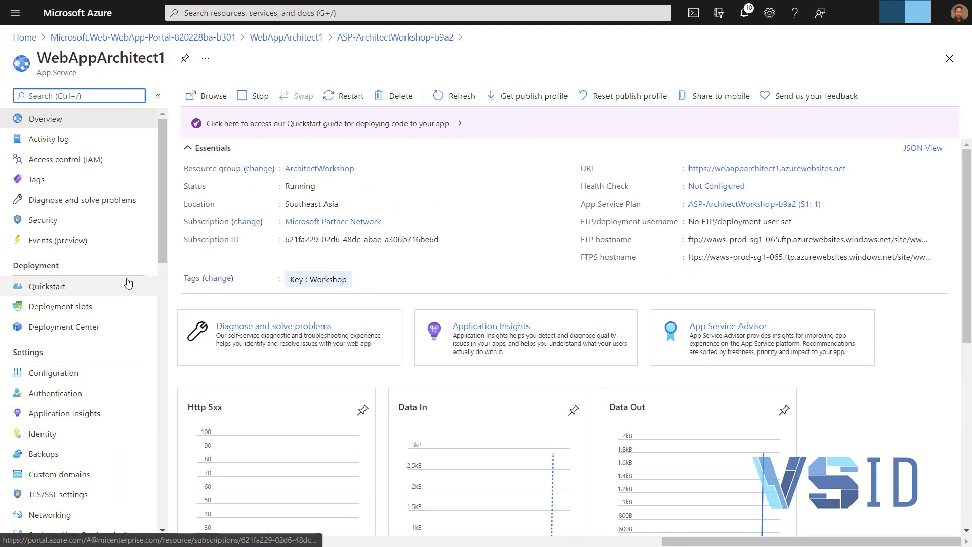
Open the networking settings of WebAppArchitect1 and view the full list of outbound addresses.
scroll(124, 390, "down", 3)
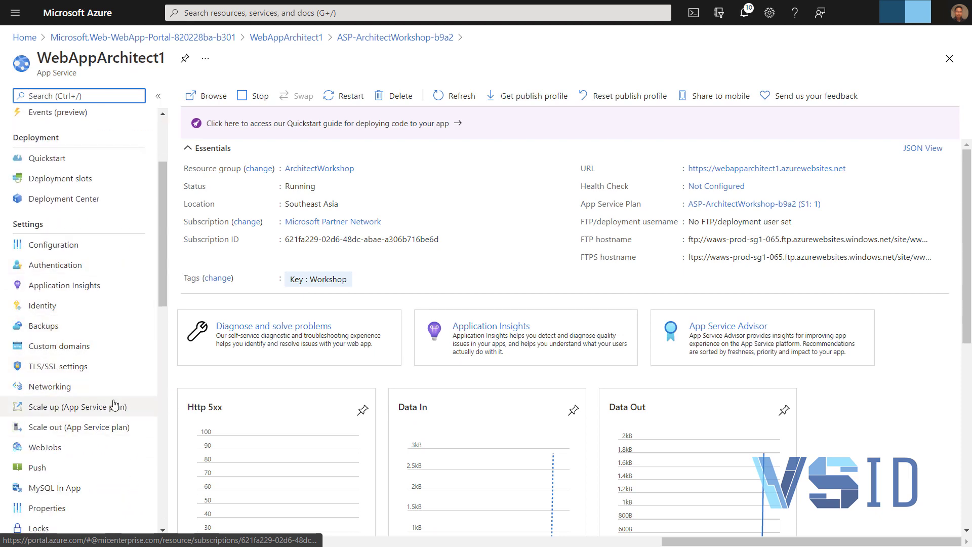
left_click(115, 395)
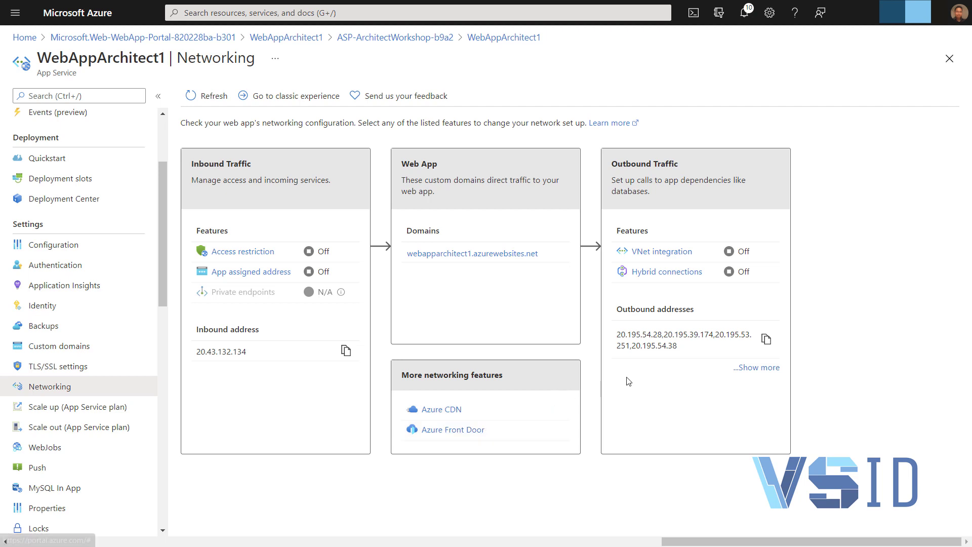
left_click(756, 368)
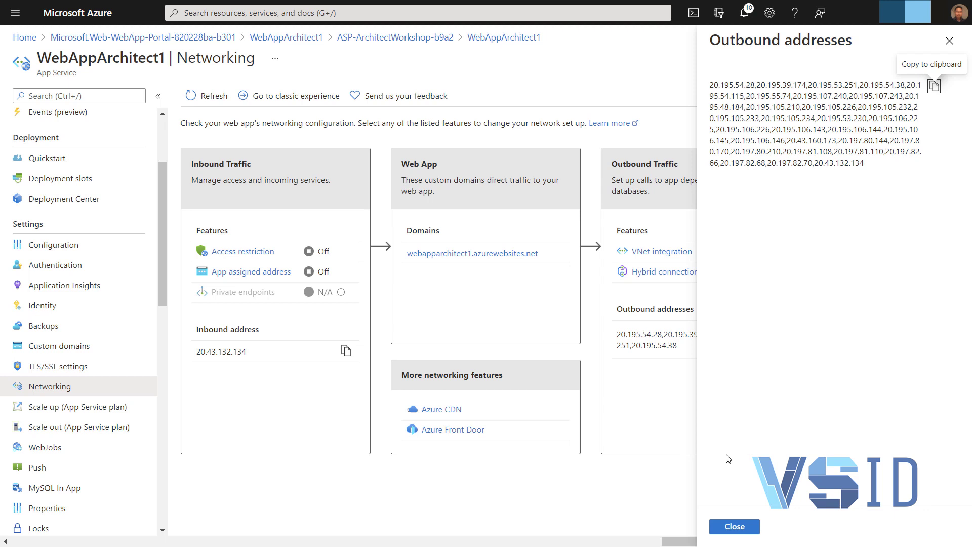
left_click(752, 528)
Add VNet integration for outbound traffic using the ScalableWebVN network and its existing Public subnet, and review the resulting configuration.
left_click(645, 256)
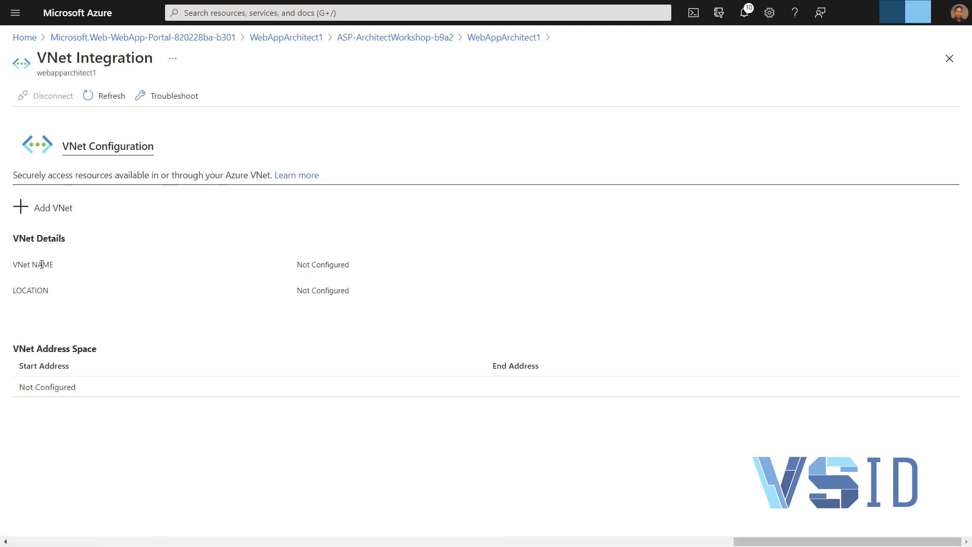
left_click(46, 207)
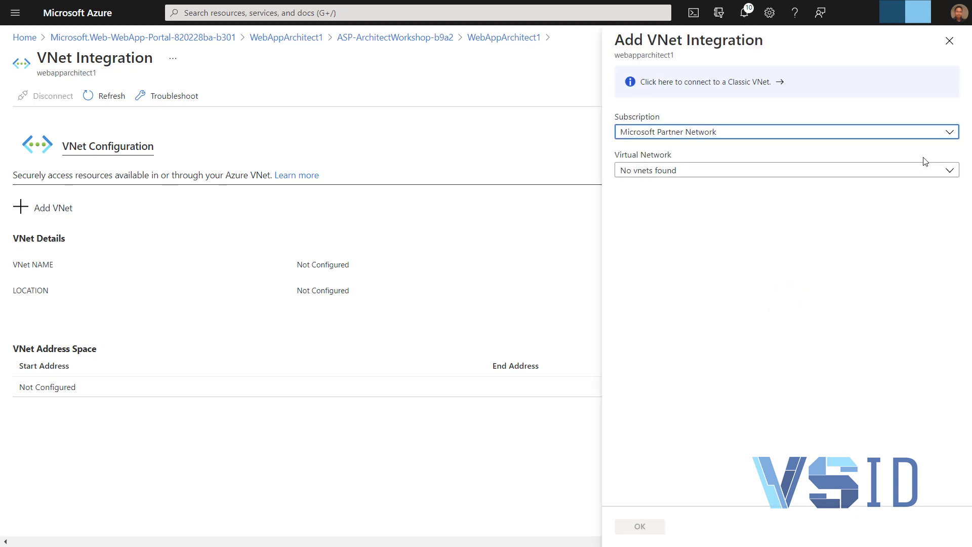
left_click(949, 170)
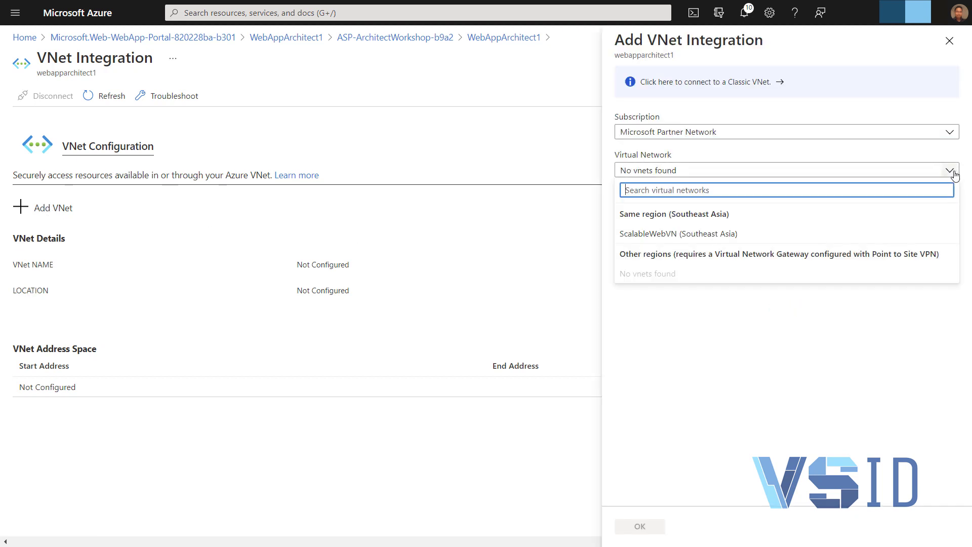
left_click(728, 236)
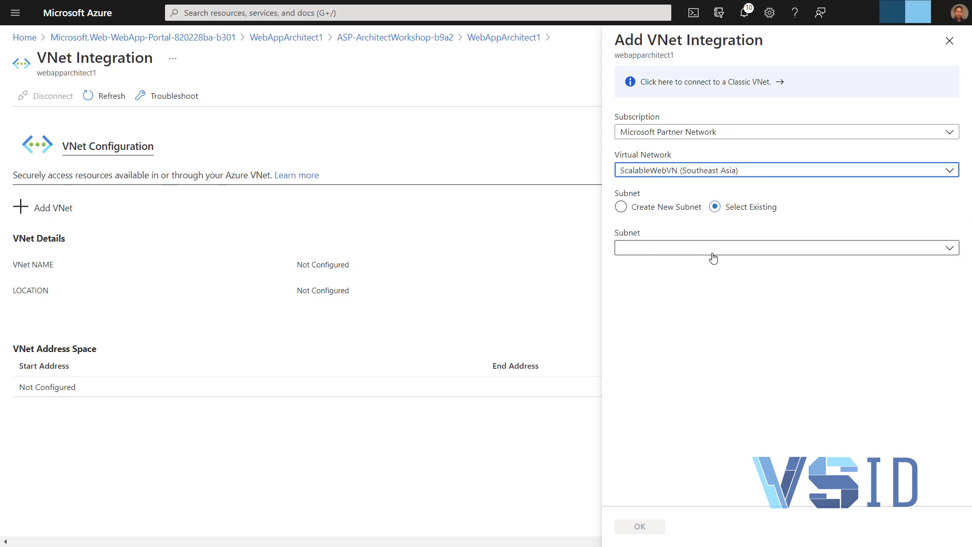
left_click(711, 248)
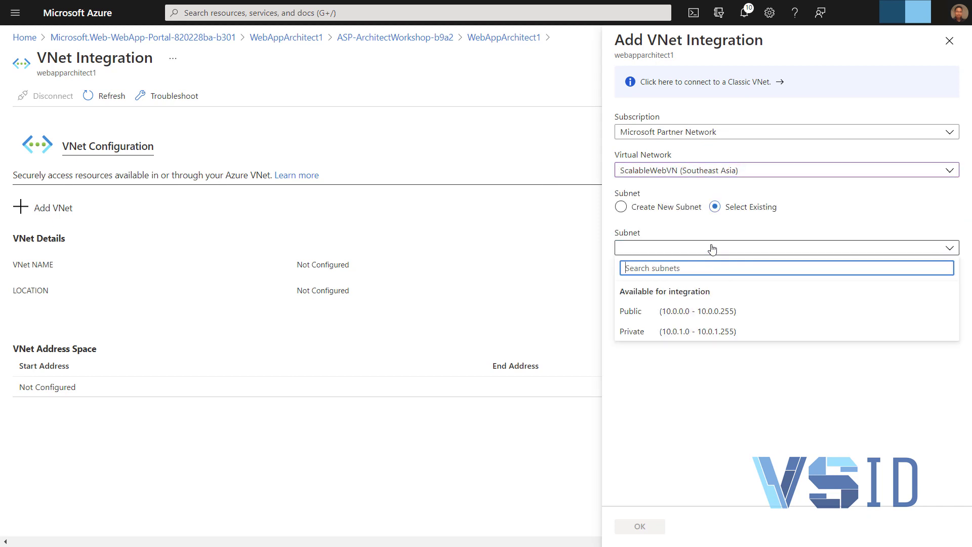
left_click(713, 312)
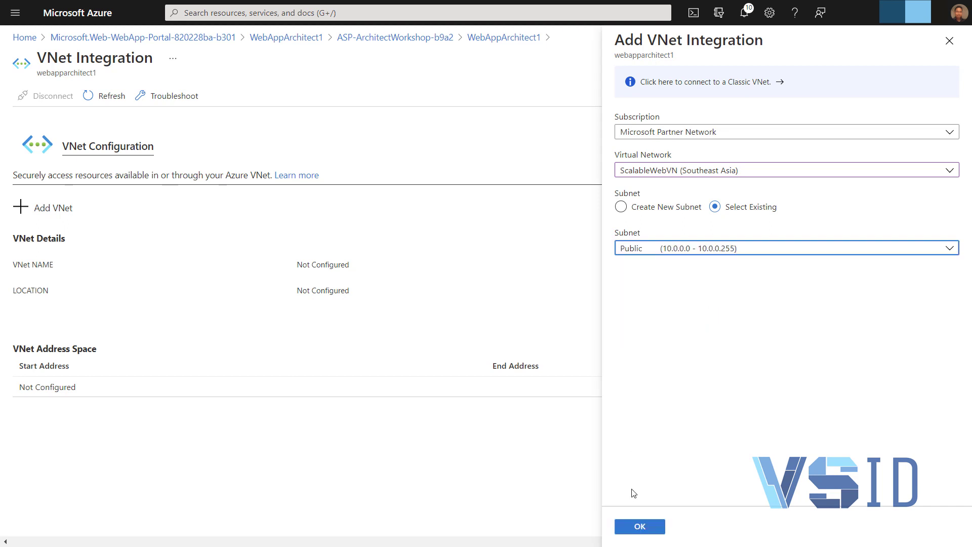
left_click(640, 527)
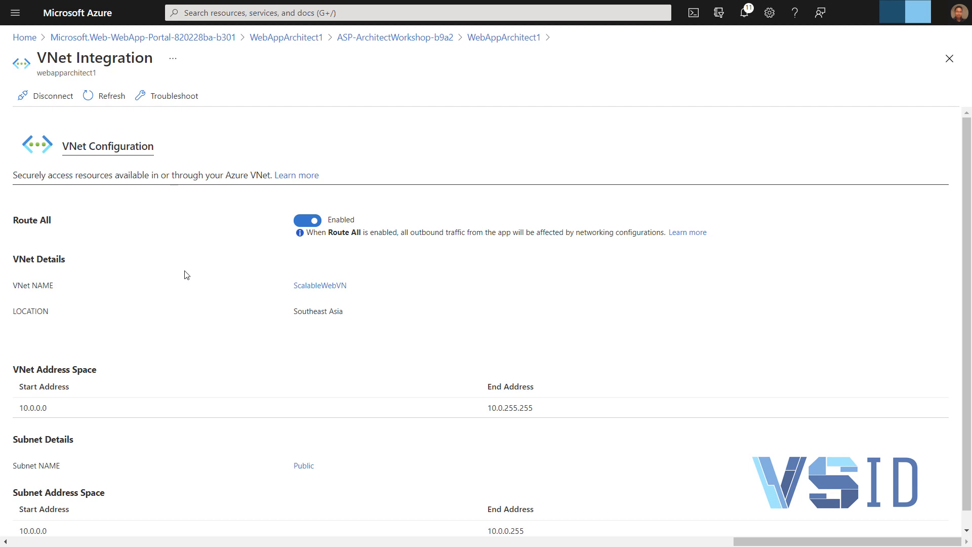
scroll(172, 314, "down", 1)
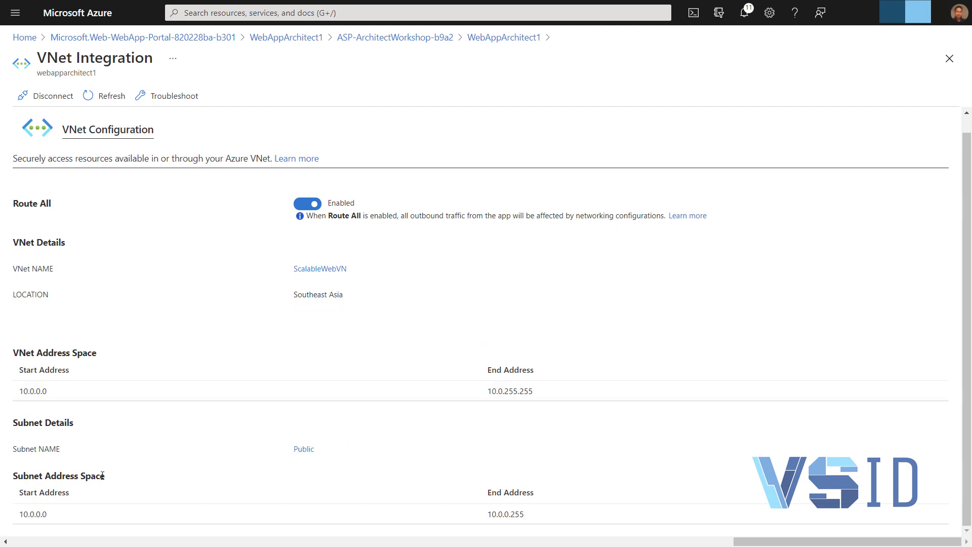
scroll(198, 441, "up", 1)
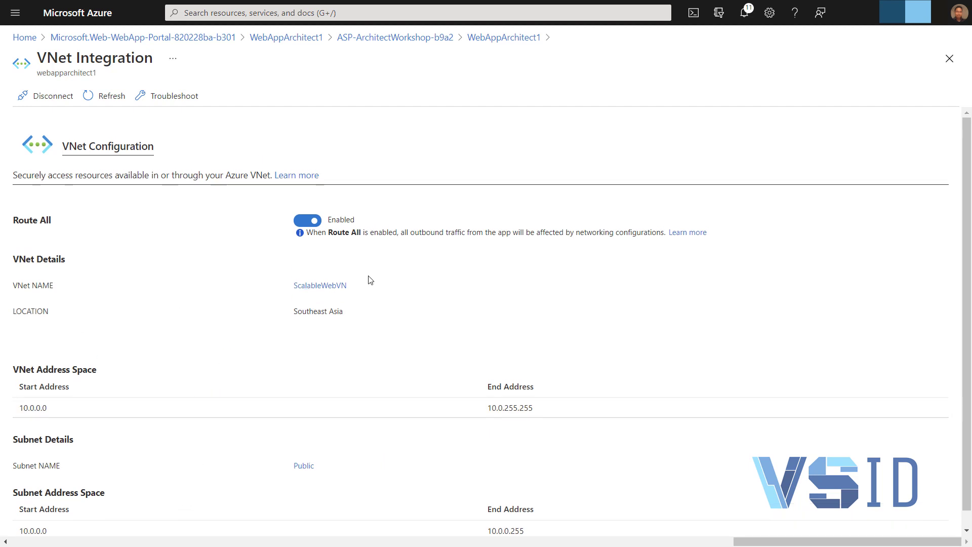